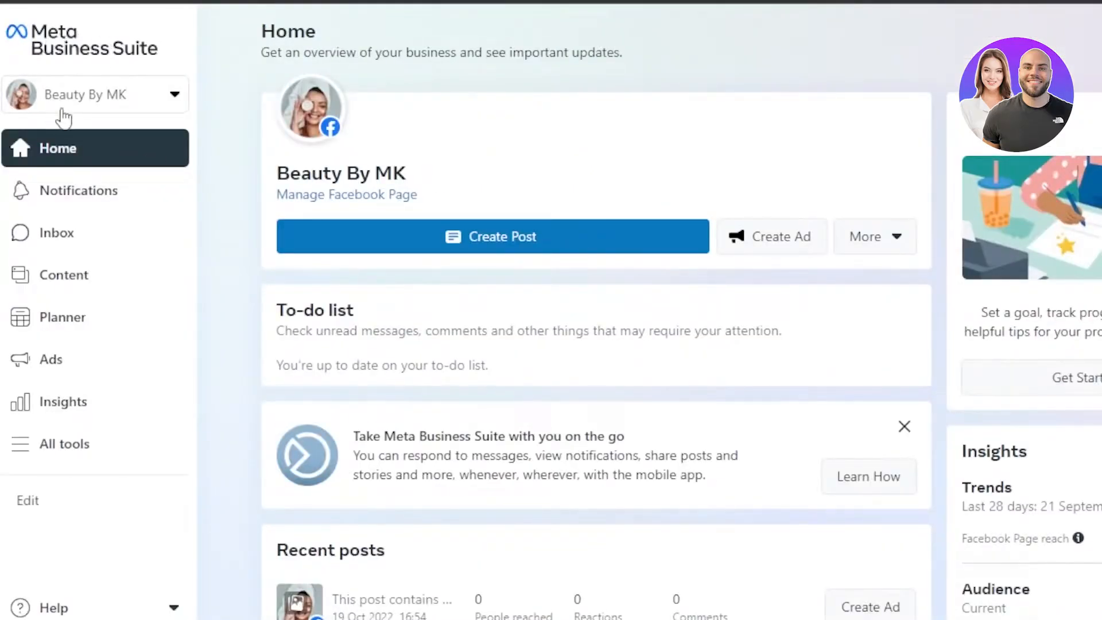
# Open Events Manager from the full list of business tools for the Beauty By MK page.
pyautogui.click(99, 104)
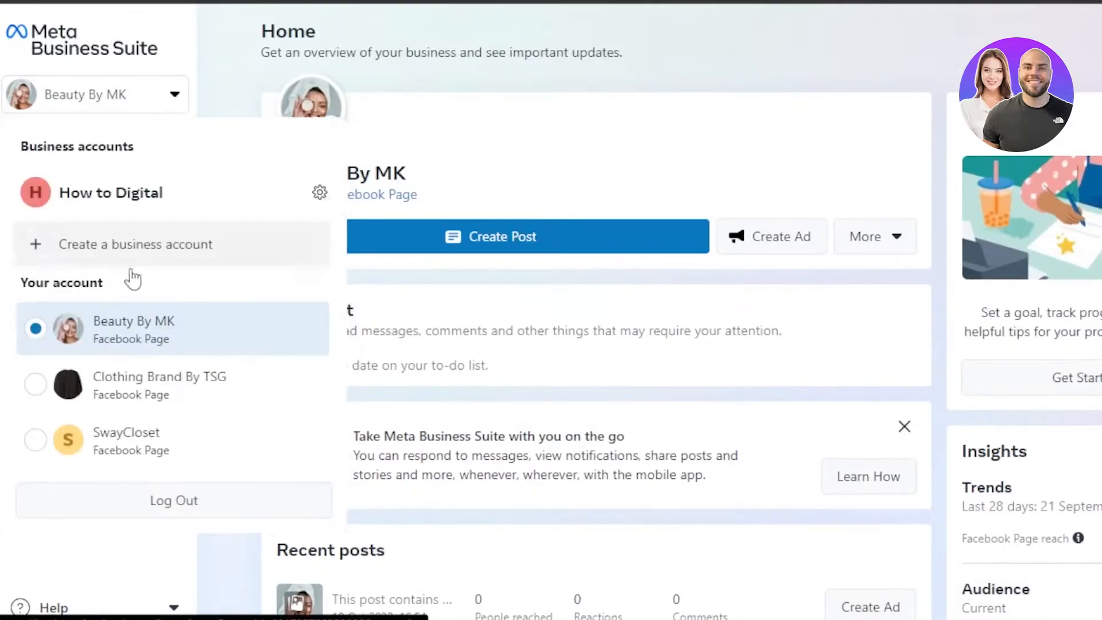
pyautogui.click(252, 64)
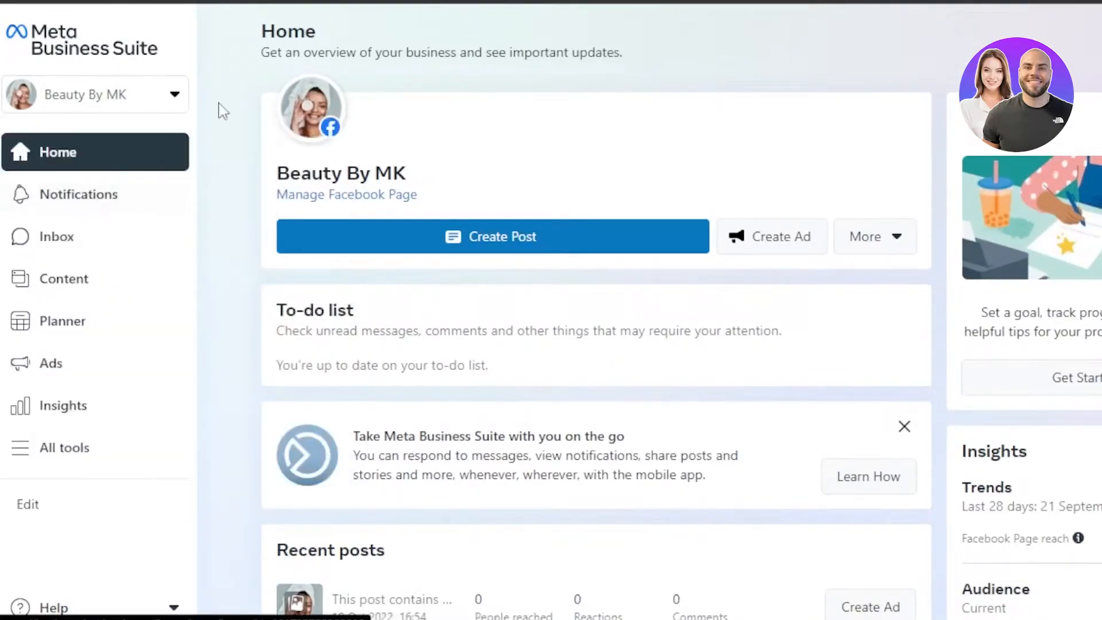
pyautogui.click(69, 457)
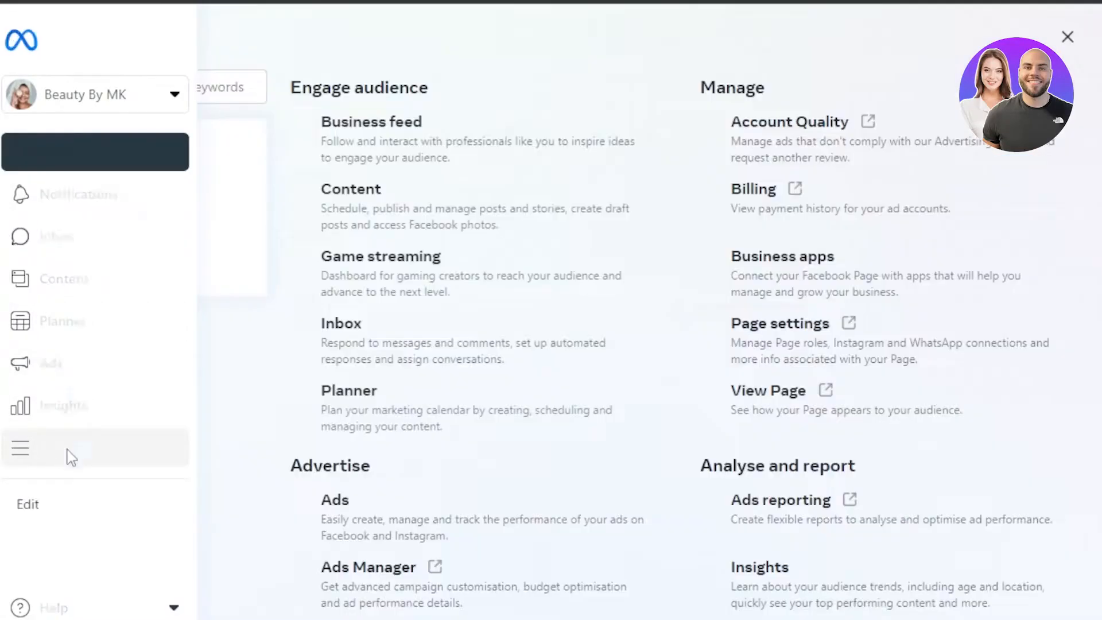
pyautogui.moveTo(1096, 268); pyautogui.dragTo(1095, 482)
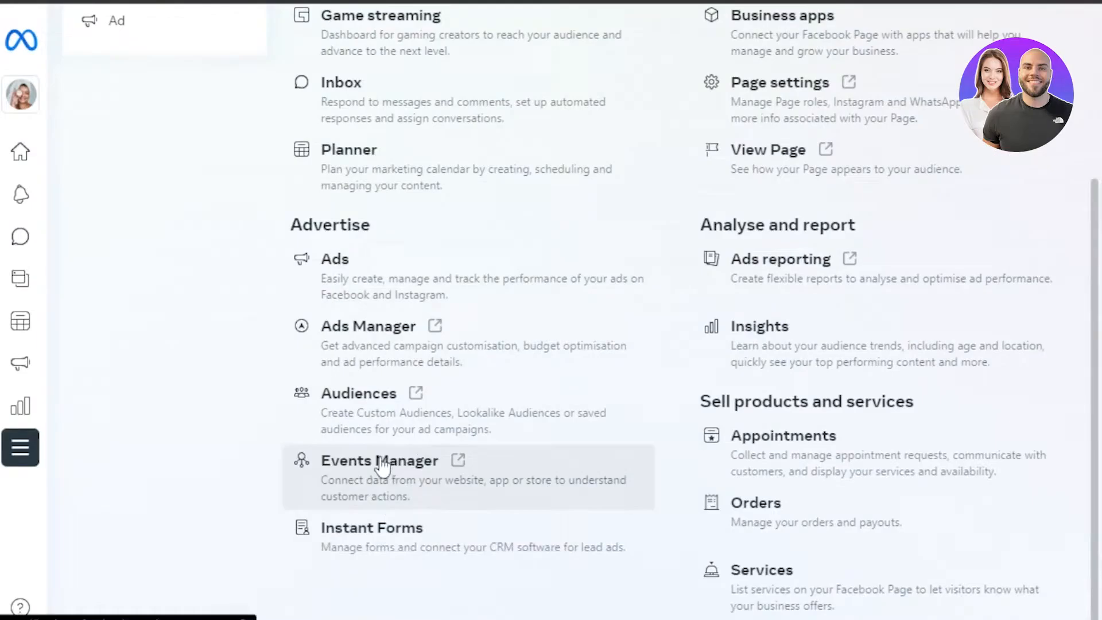
pyautogui.click(431, 469)
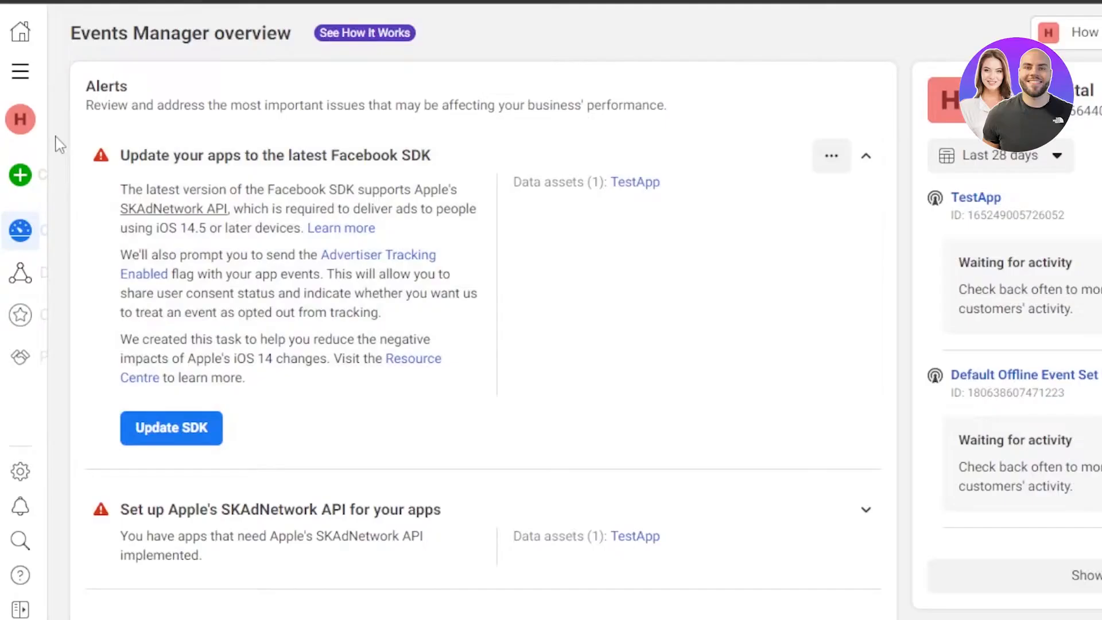
# Start connecting a new data source of the Web type.
pyautogui.moveTo(23, 155)
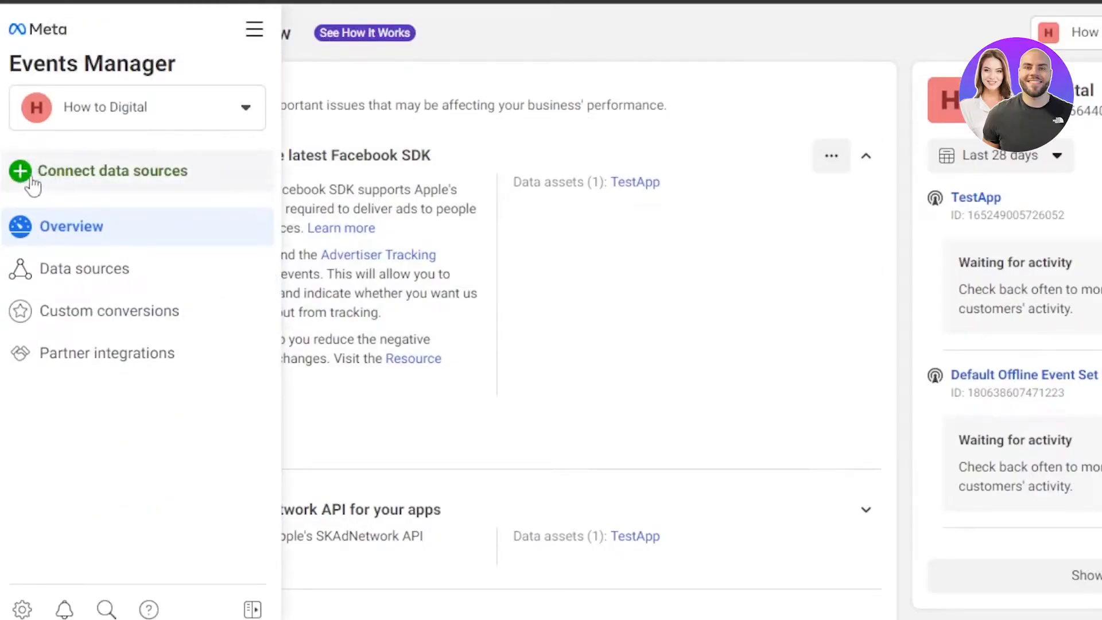
pyautogui.click(51, 180)
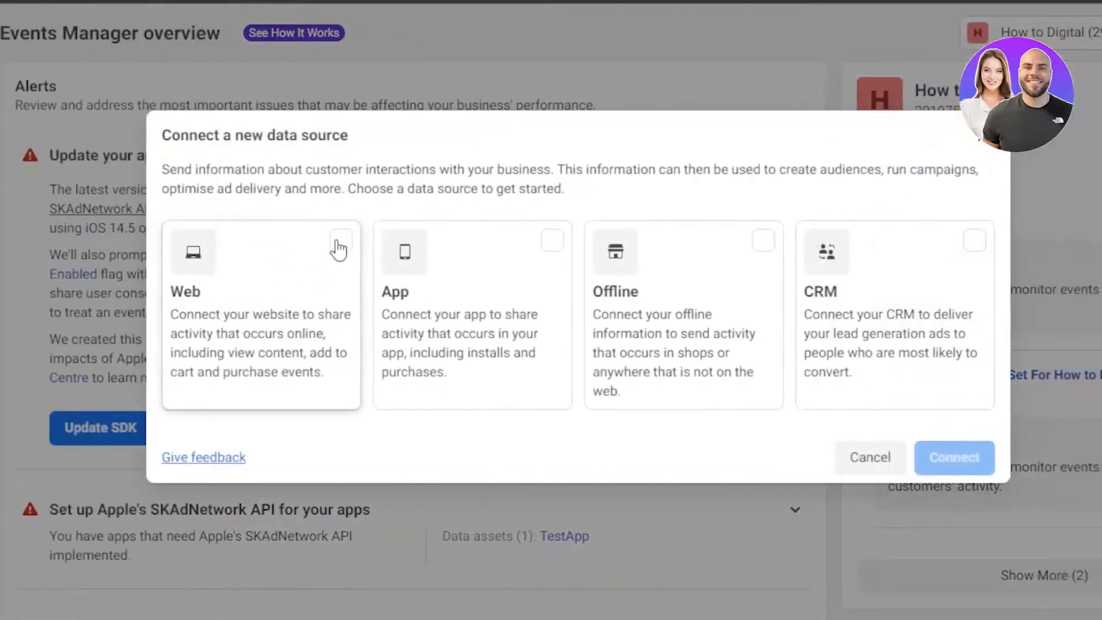
pyautogui.click(340, 243)
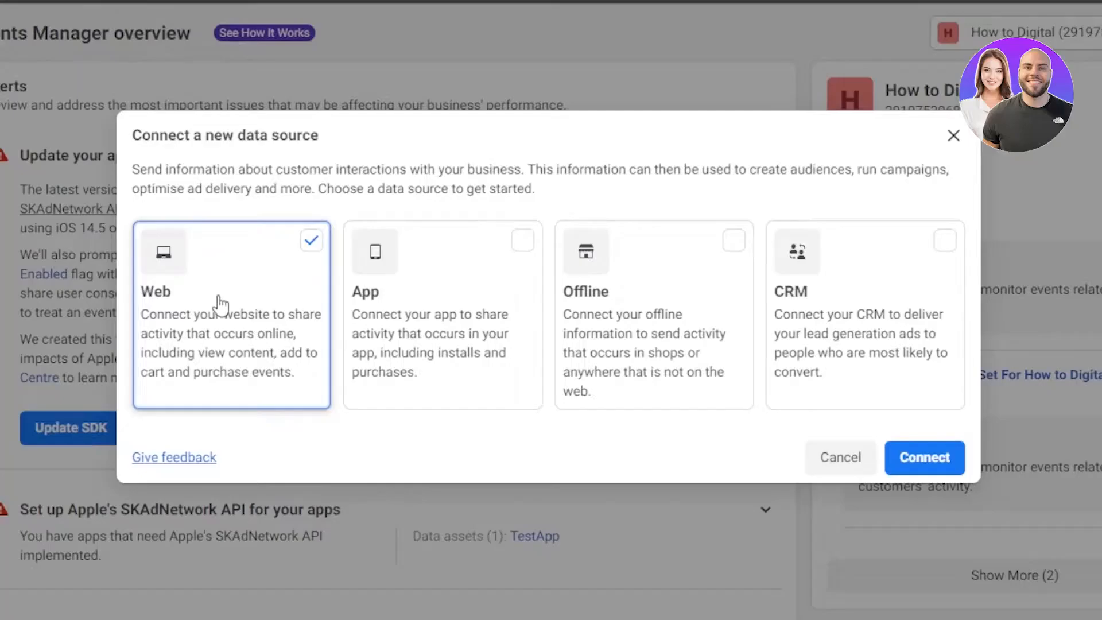
pyautogui.click(924, 458)
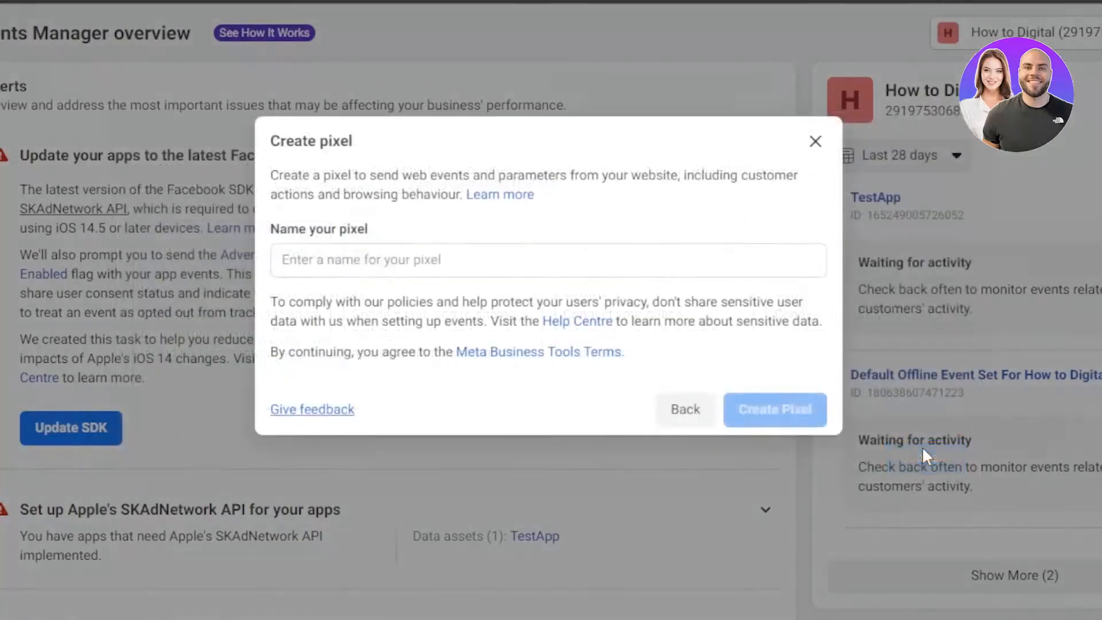
# Create a pixel named "facebook pixel".
pyautogui.click(359, 259)
pyautogui.write('face')
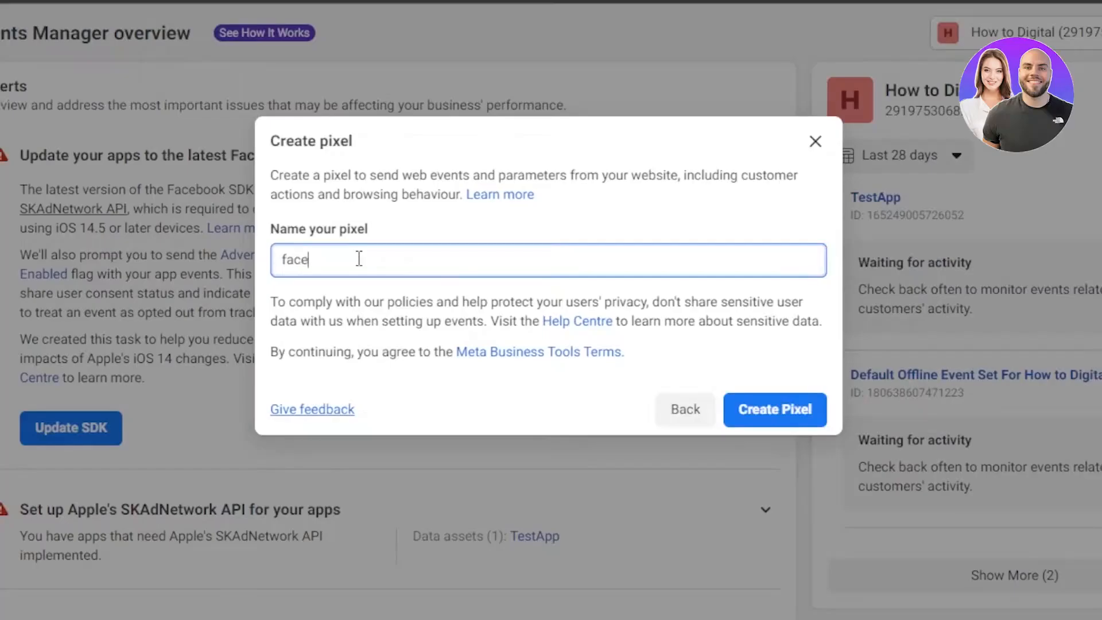
pyautogui.write('book pixel')
pyautogui.click(776, 413)
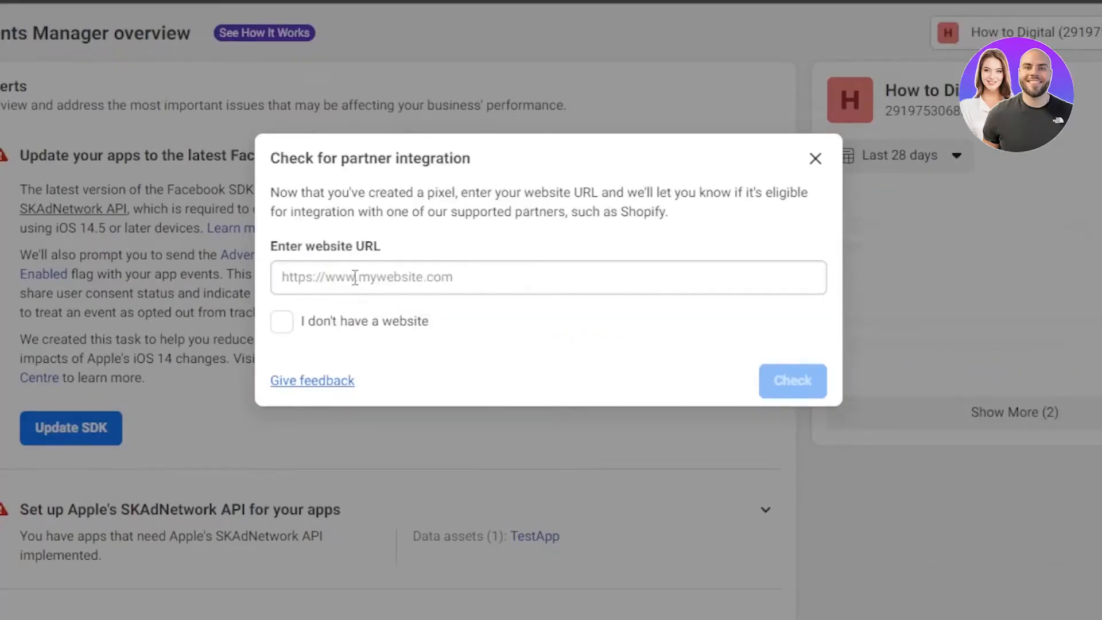
# Declare that there is no website in the partner integration check and continue with the Conversions API and Meta pixel connection.
pyautogui.click(298, 327)
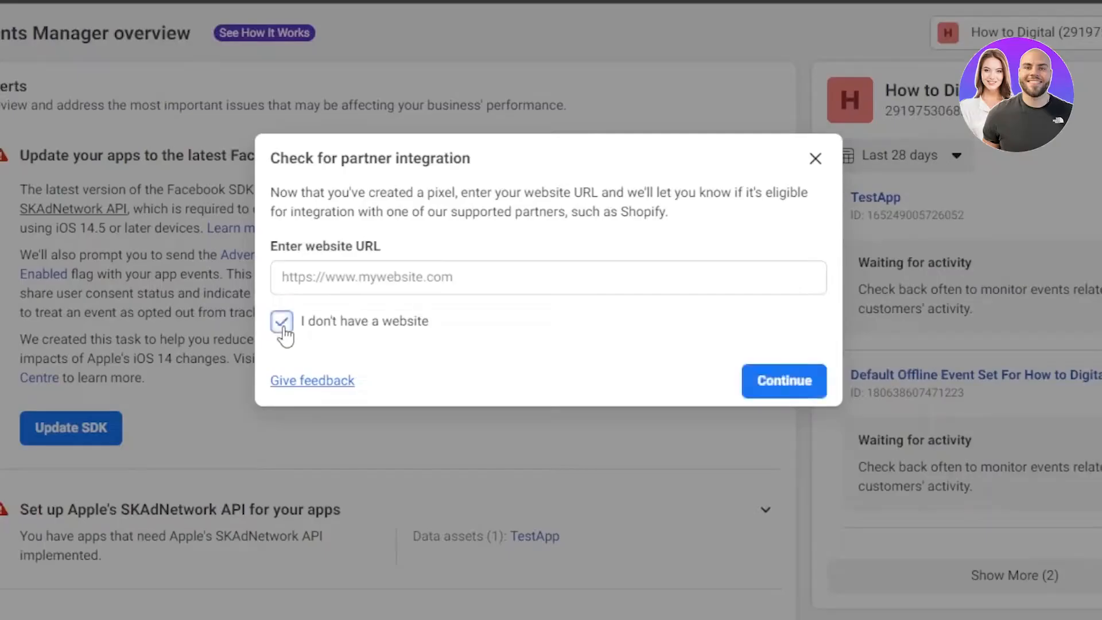
pyautogui.click(786, 382)
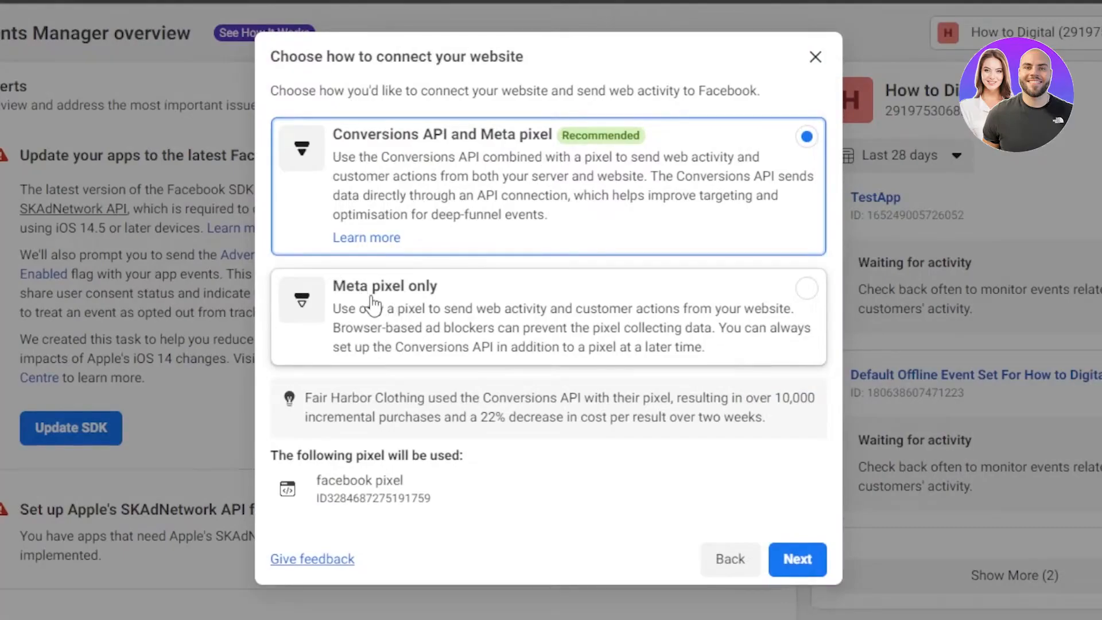
pyautogui.click(809, 563)
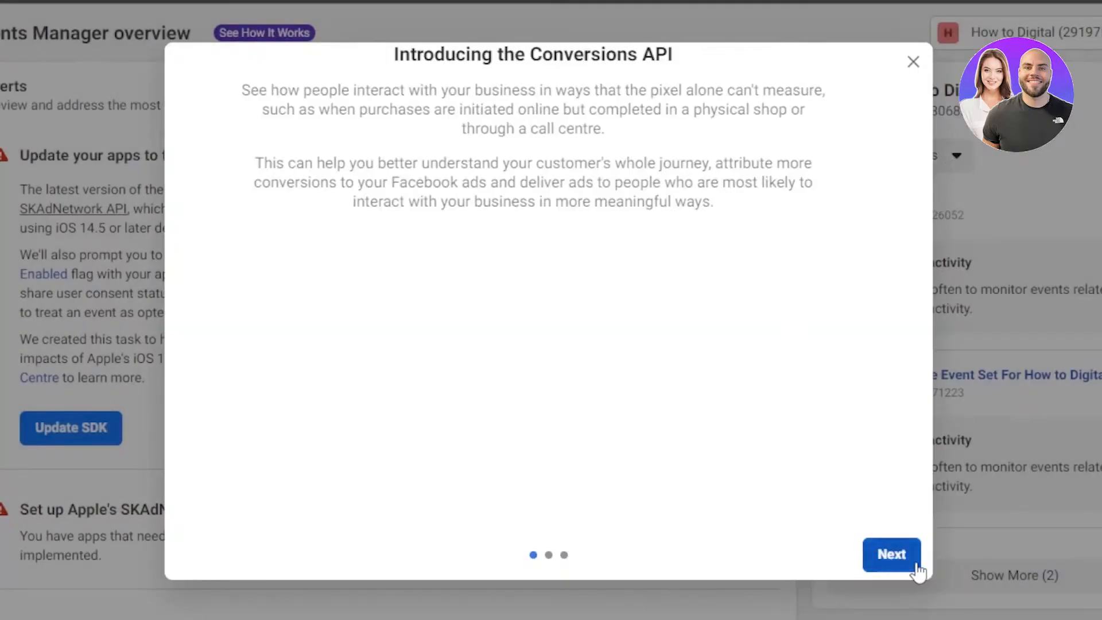
# Go through the Conversions API introduction and choose partner integration with Shopify (online) as the setup.
pyautogui.click(897, 564)
pyautogui.click(896, 564)
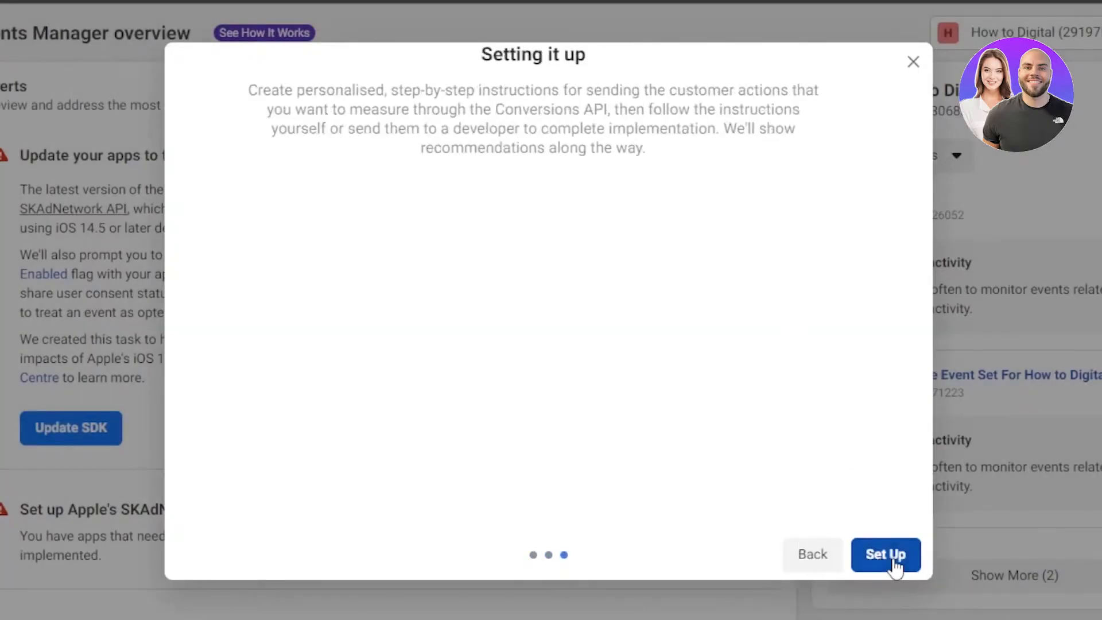
pyautogui.click(887, 555)
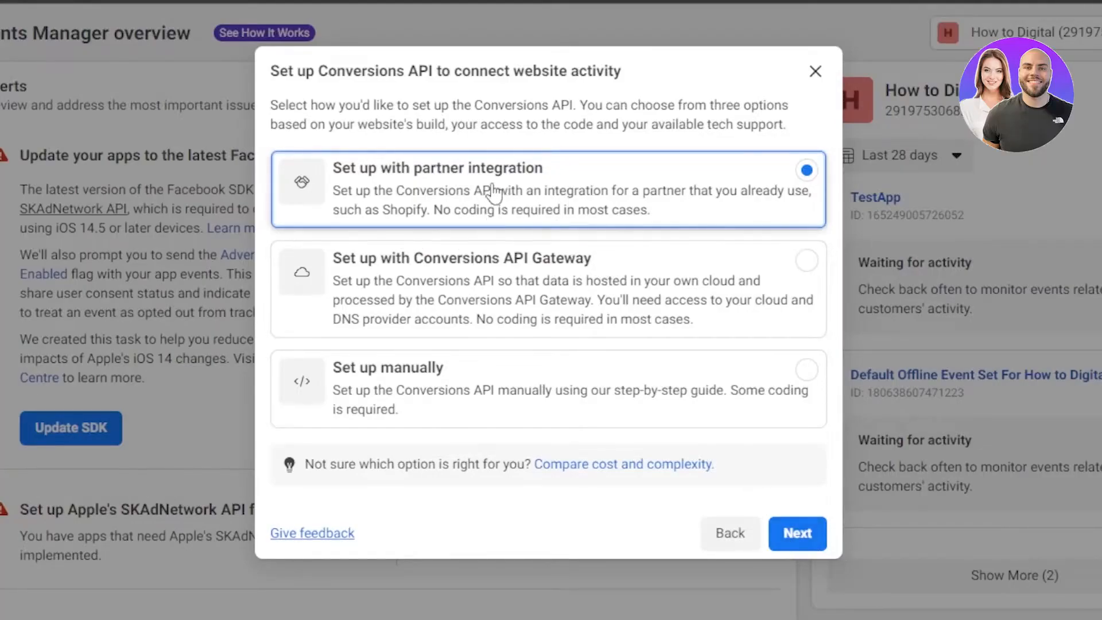
pyautogui.click(798, 532)
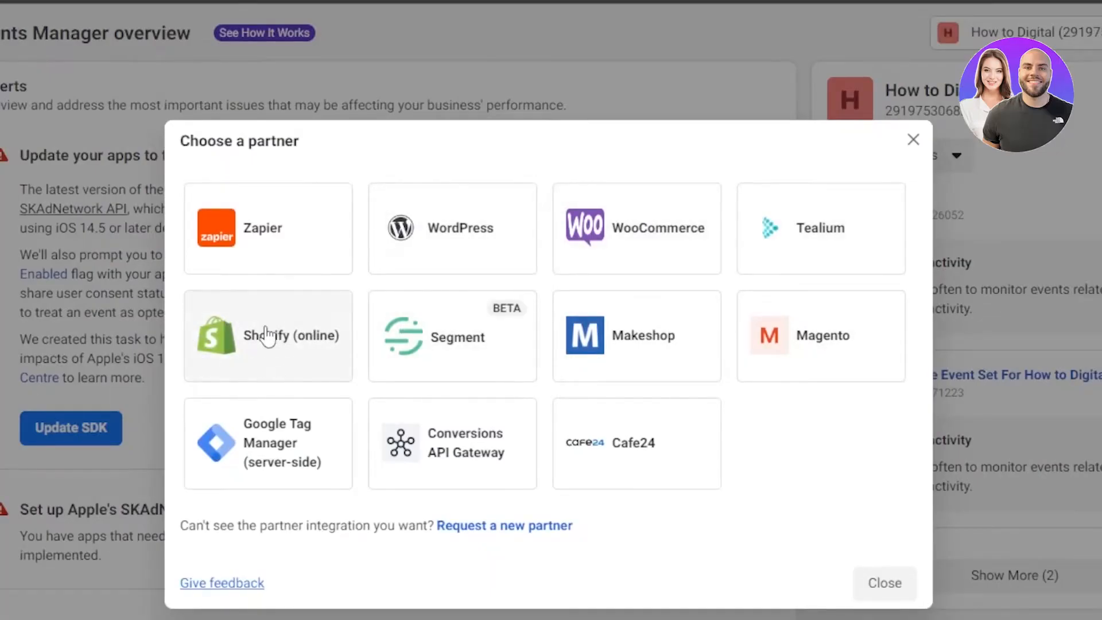
pyautogui.click(252, 342)
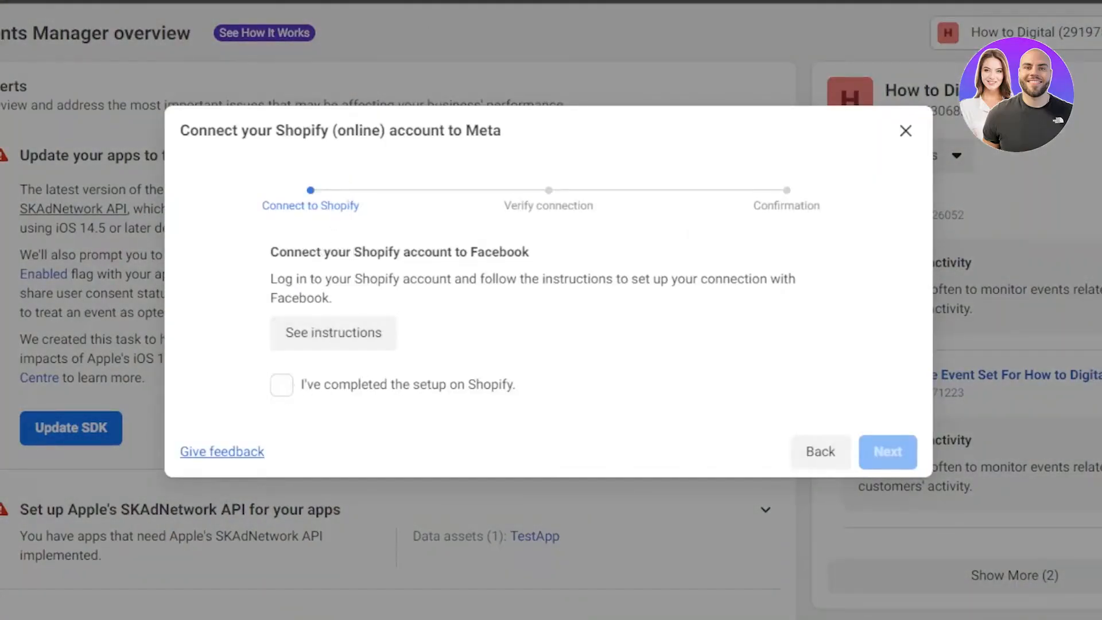
# Mark the Shopify setup as completed, send test traffic to the store's website URL, and close the connection dialog.
pyautogui.click(282, 385)
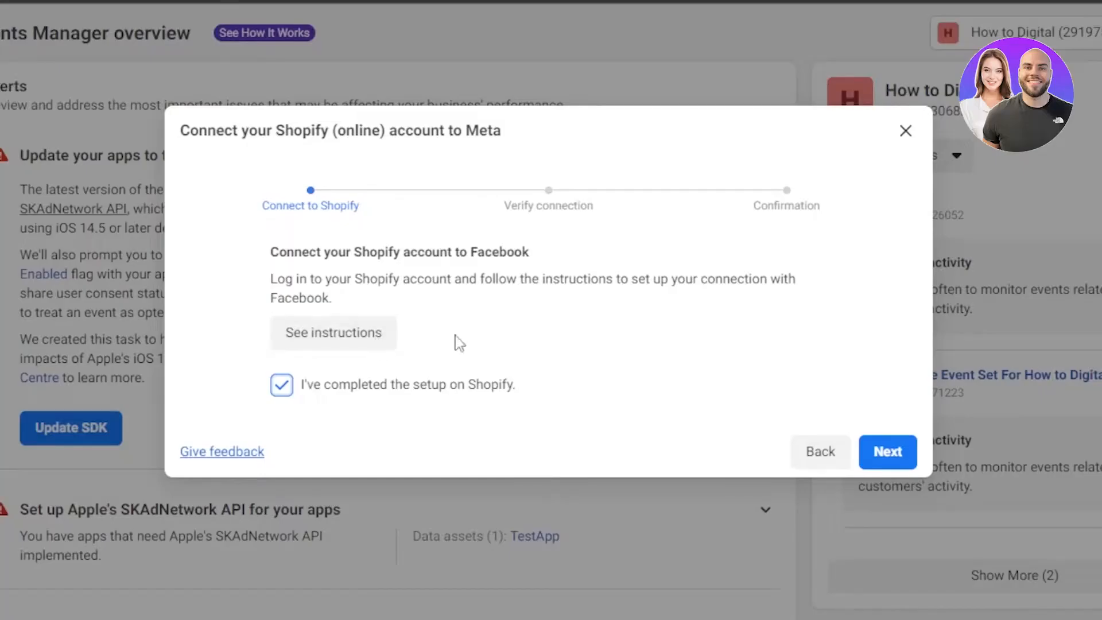
pyautogui.click(884, 451)
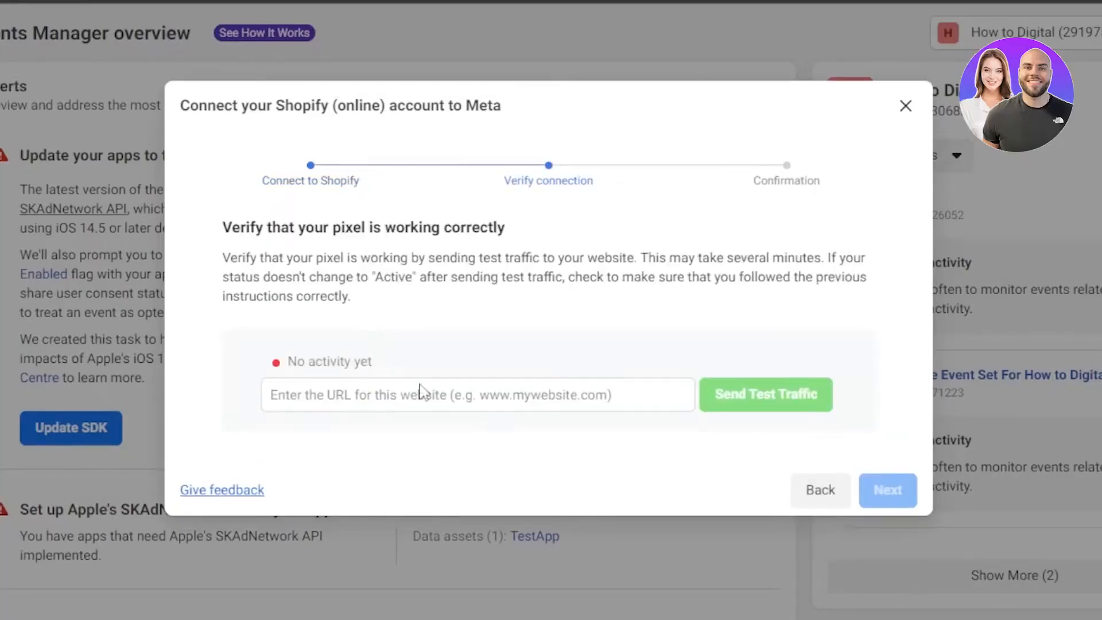
pyautogui.click(438, 396)
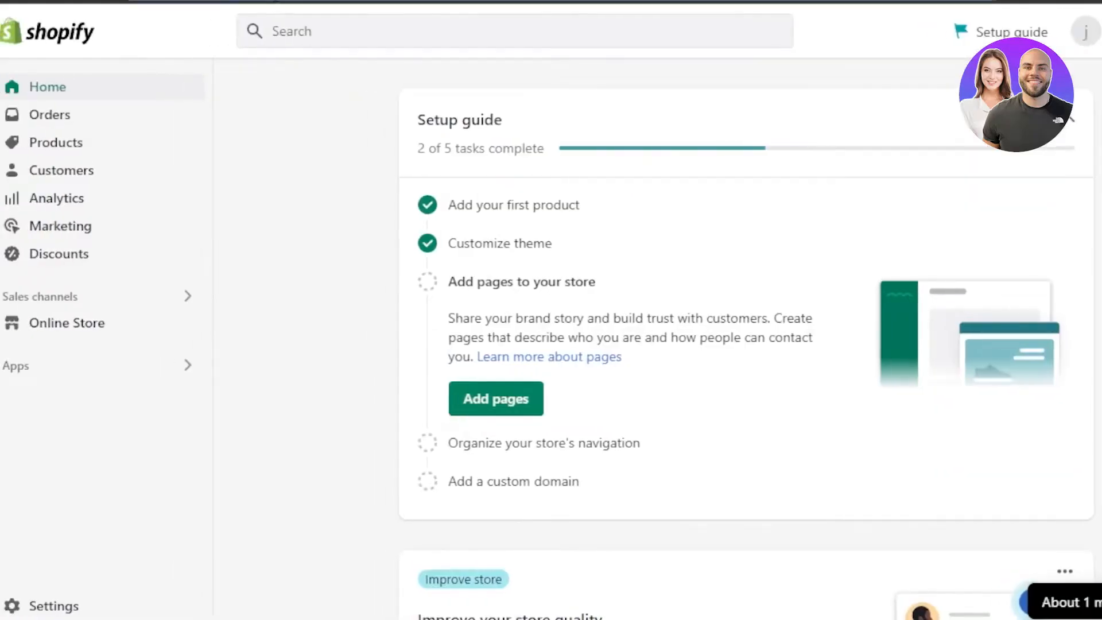
pyautogui.rightClick(310, 1)
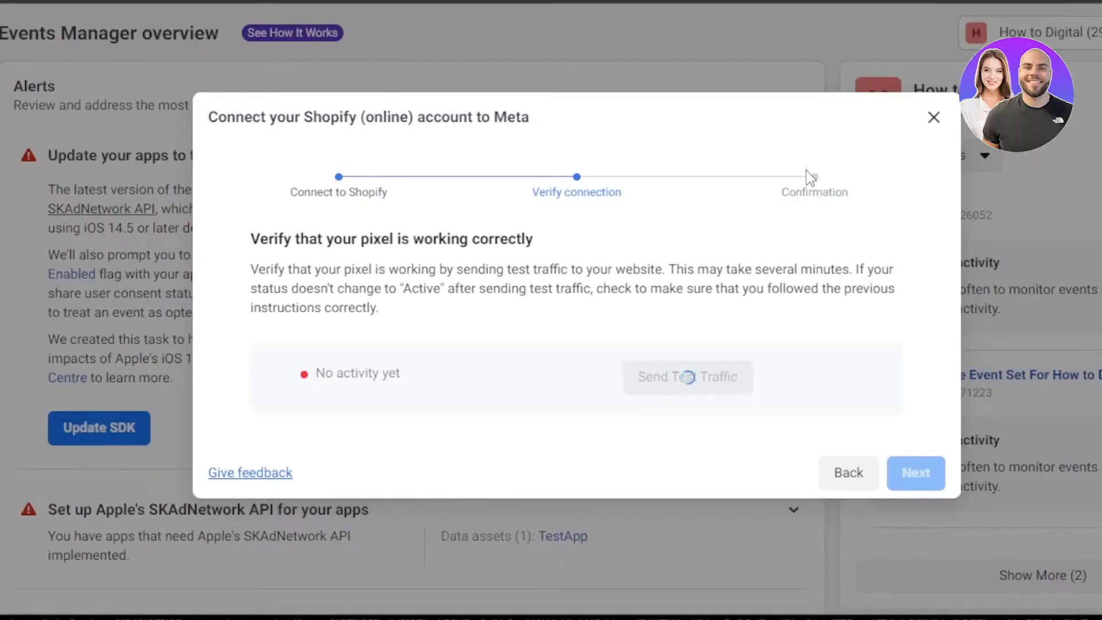
pyautogui.click(932, 121)
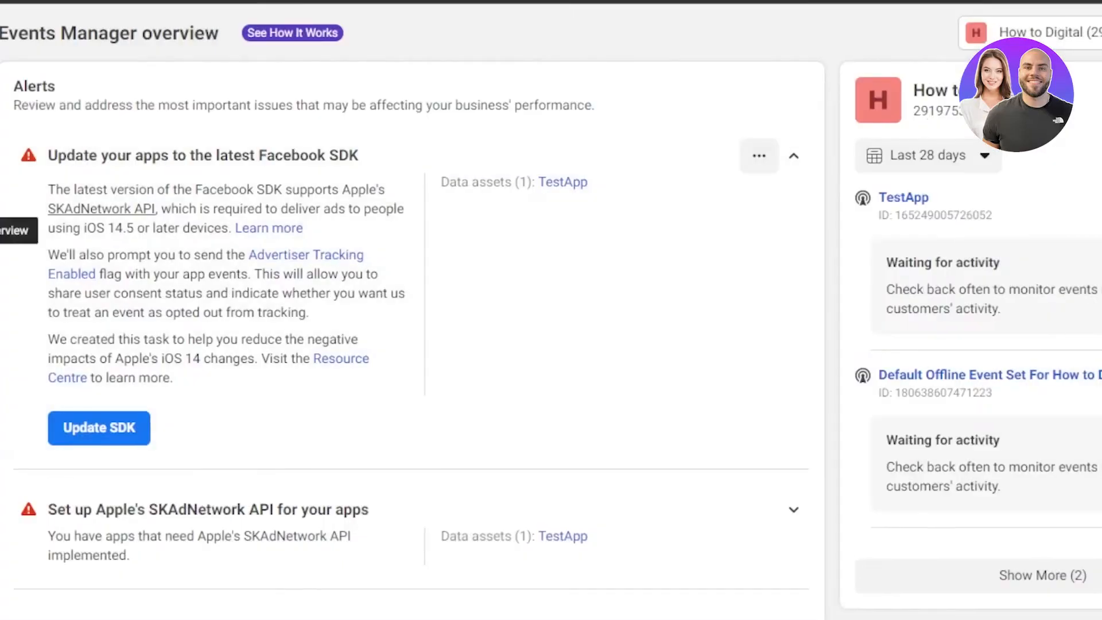
# Open the data sources list and view the Facebbok pixel entry and the newly created "facebook pixel".
pyautogui.moveTo(21, 225)
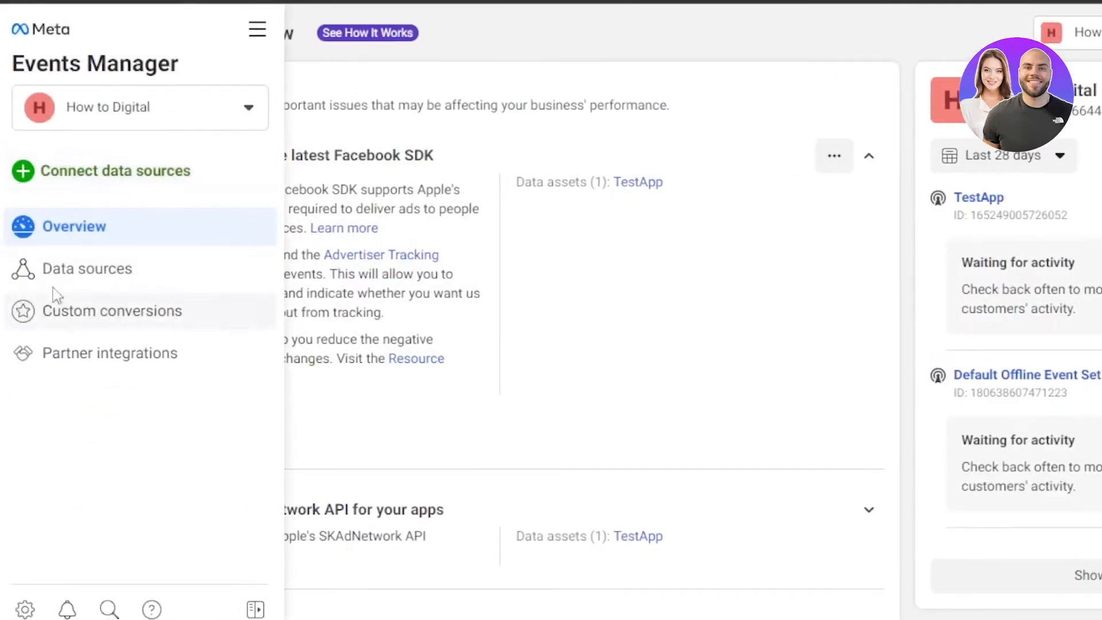
pyautogui.click(77, 281)
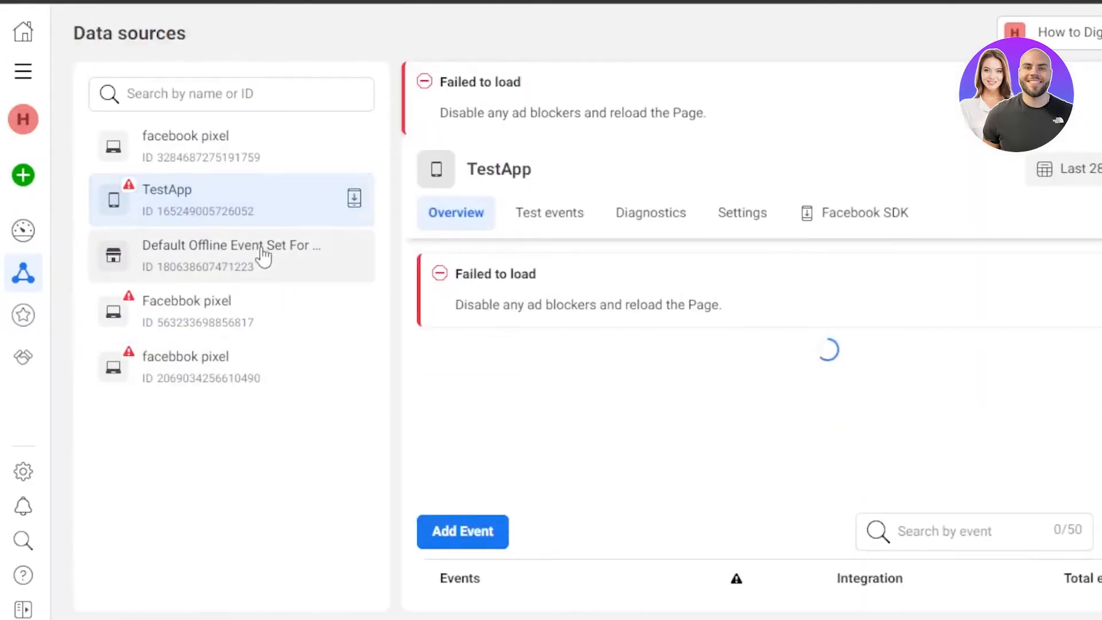
pyautogui.click(210, 336)
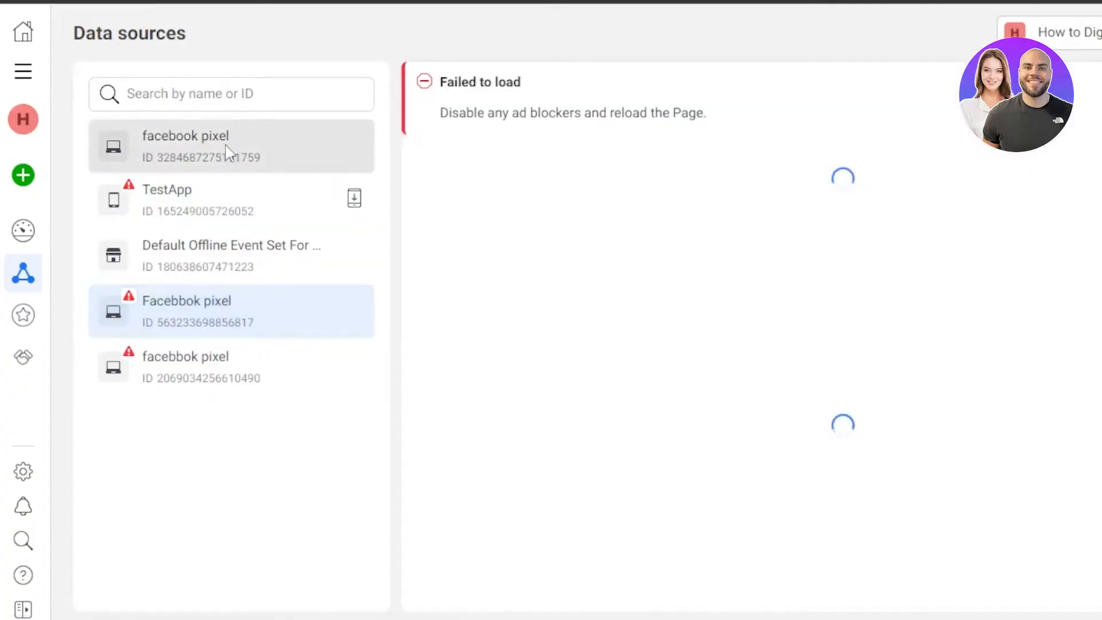
pyautogui.click(229, 152)
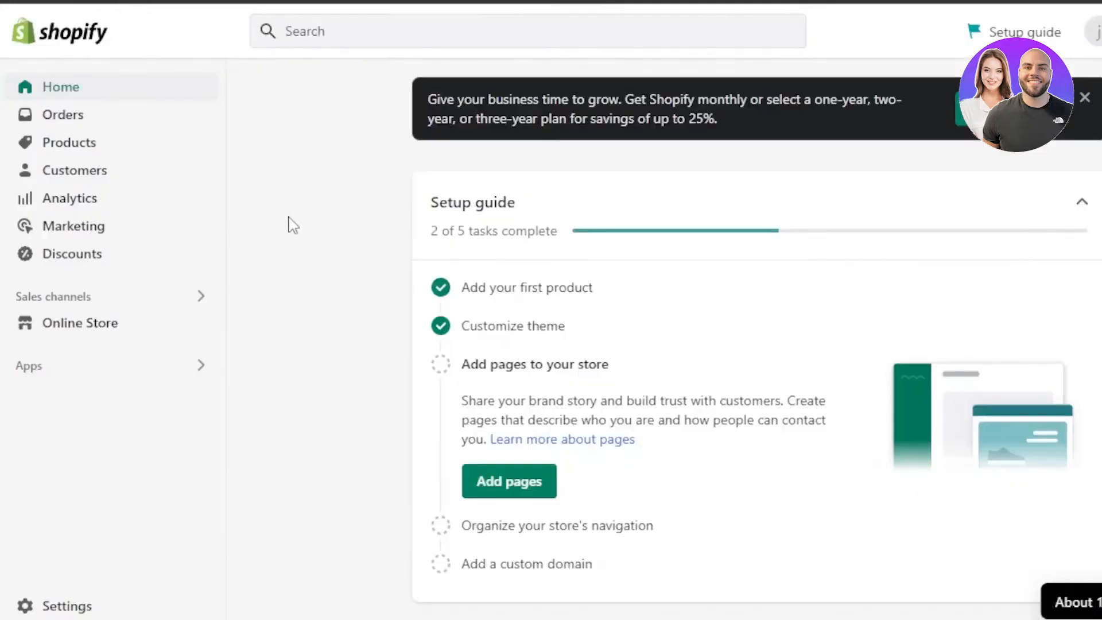
# Switch to the Shopify admin and open the store's Apps and sales channels settings.
pyautogui.click(57, 609)
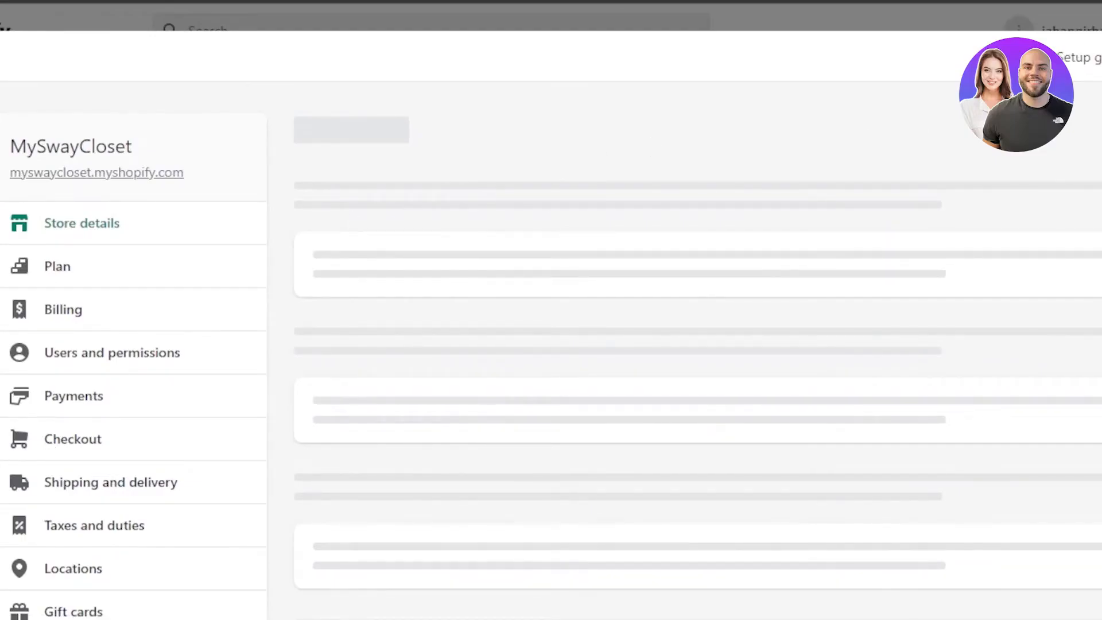
pyautogui.scroll(-4, 505, 448)
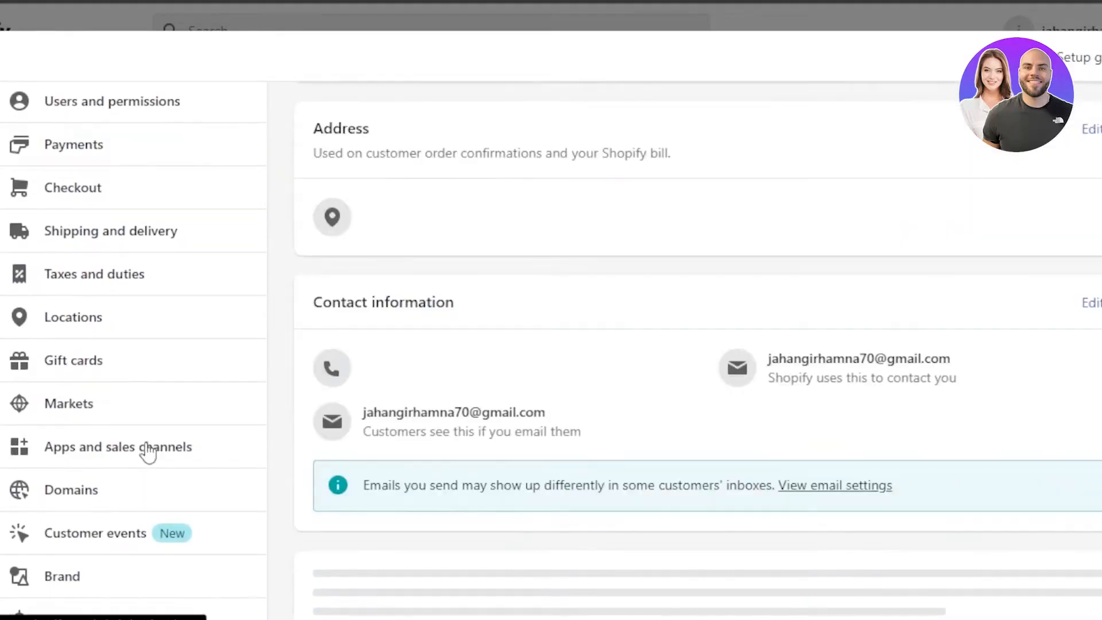
pyautogui.click(144, 446)
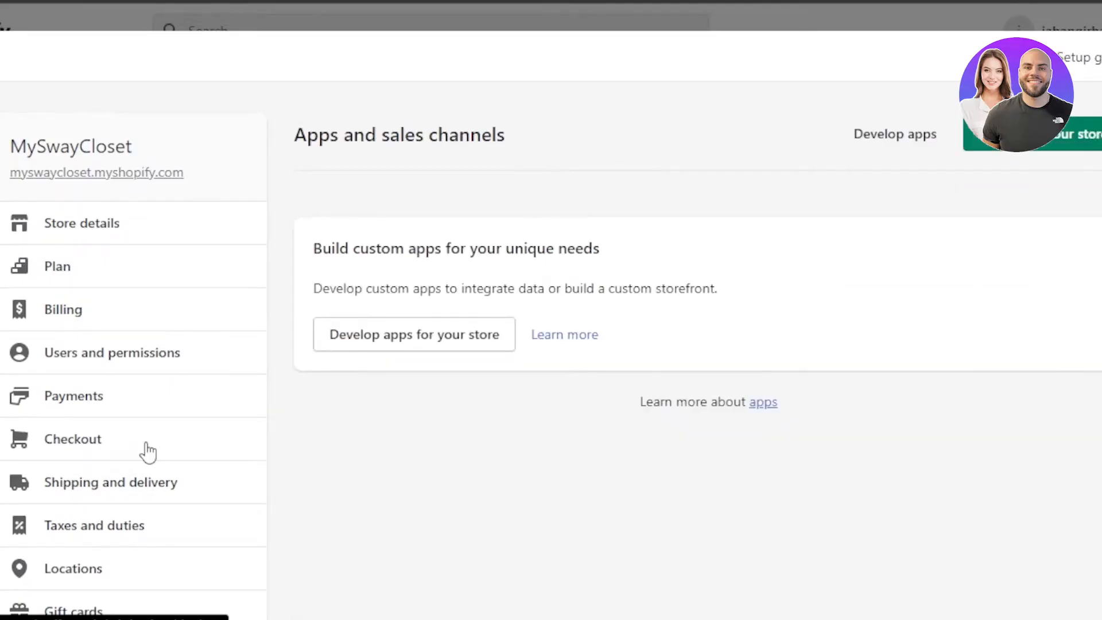
# Find the Facebook sales channel among the installed apps and open its details page.
pyautogui.scroll(-5, 148, 452)
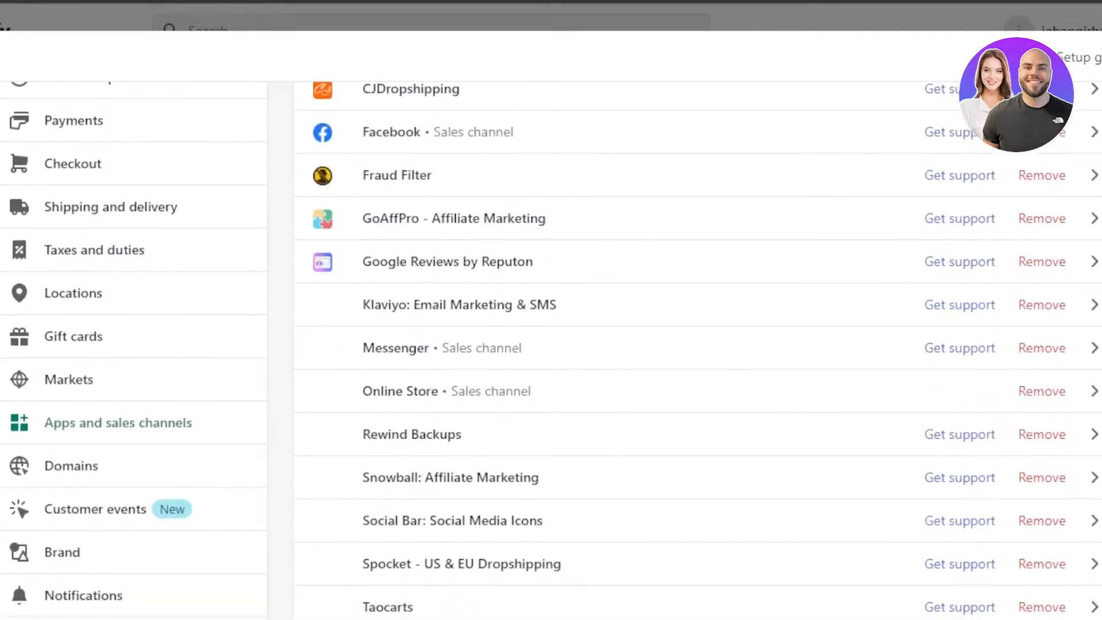
pyautogui.scroll(-2, 551, 350)
pyautogui.scroll(2, 551, 350)
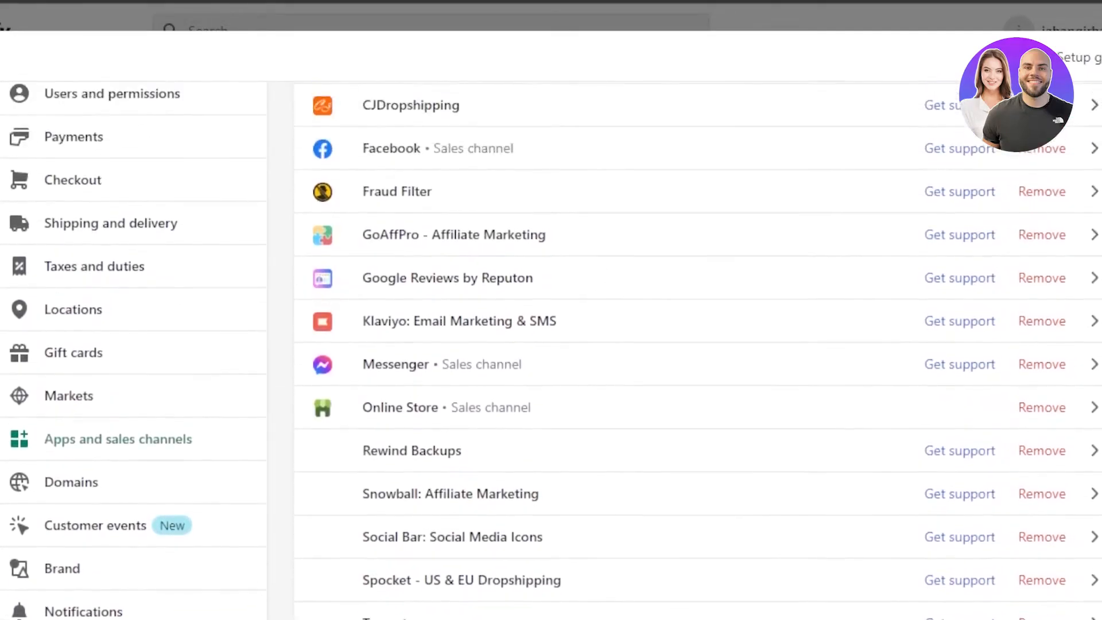
pyautogui.scroll(-3, 551, 350)
pyautogui.scroll(-1, 419, 226)
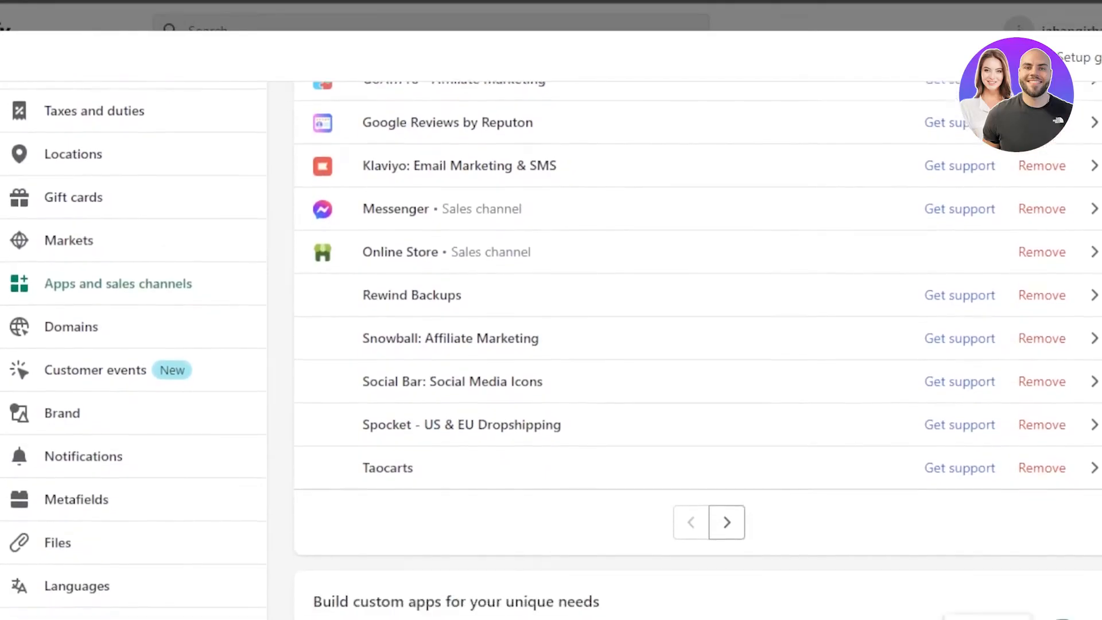
pyautogui.scroll(3, 419, 226)
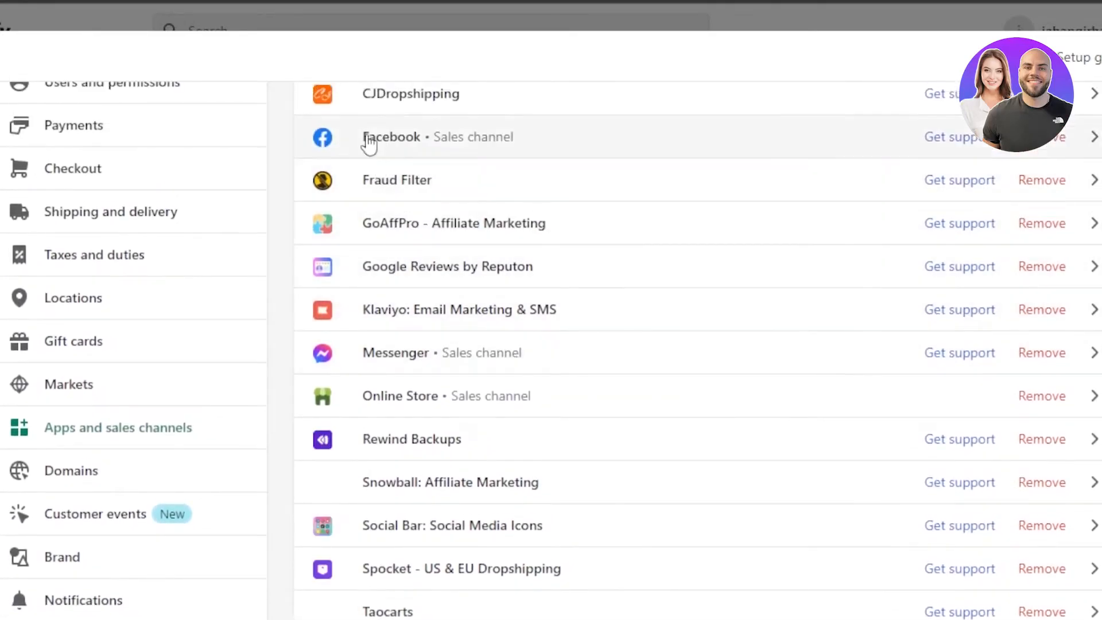
pyautogui.click(745, 143)
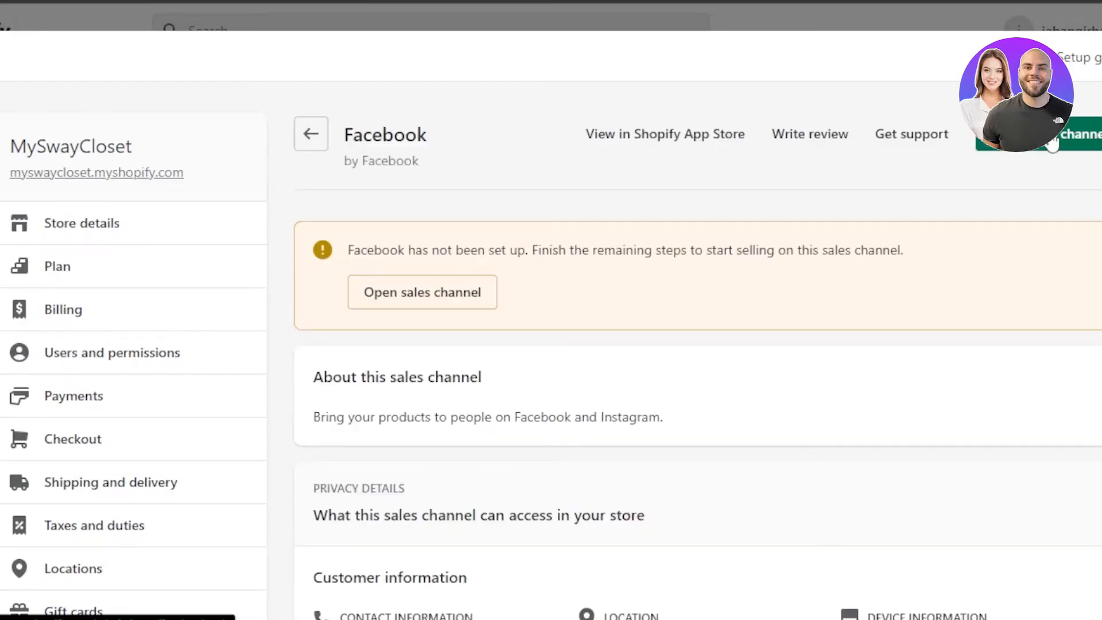
# Open the Facebook sales channel from its app details and look through the Meta Business Suite tools and home page.
pyautogui.click(1053, 142)
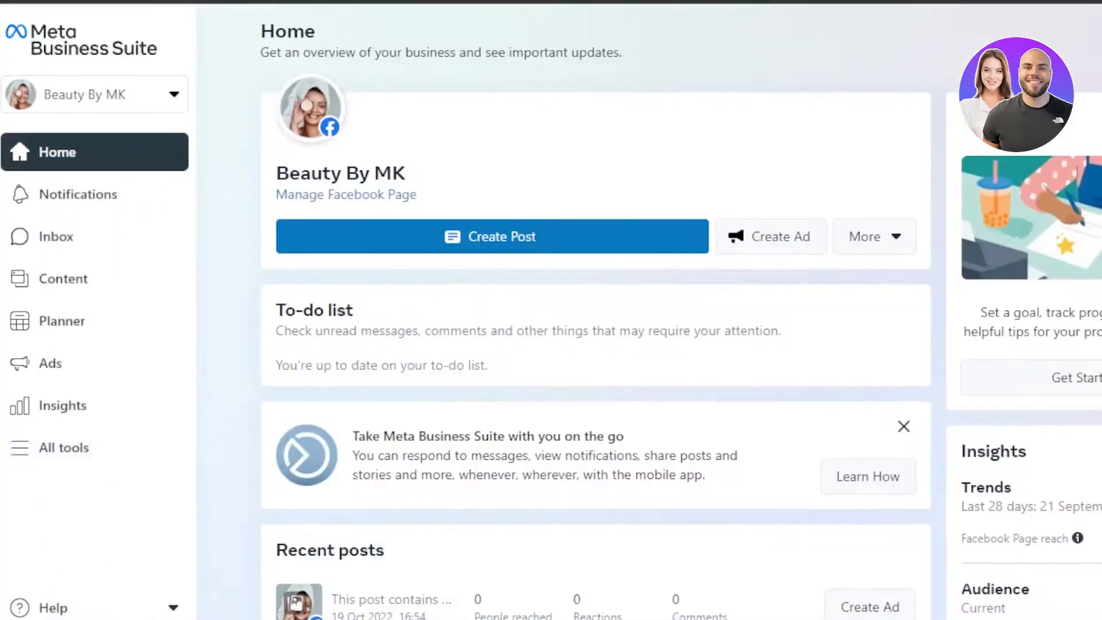
pyautogui.scroll(-2, 595, 310)
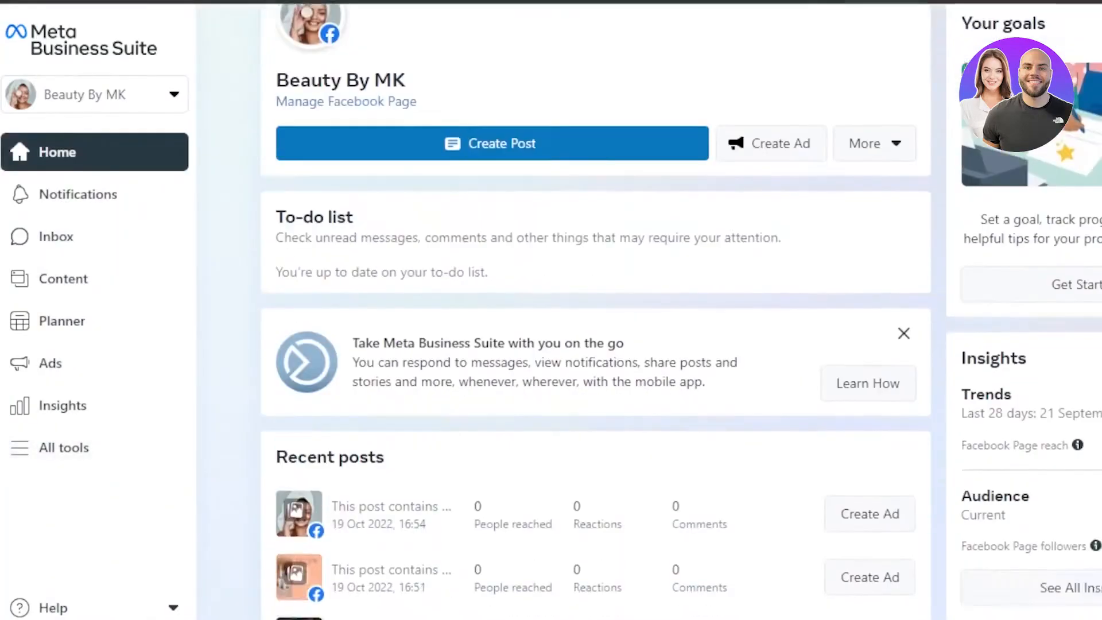
pyautogui.scroll(-6, 595, 310)
pyautogui.scroll(10, 595, 310)
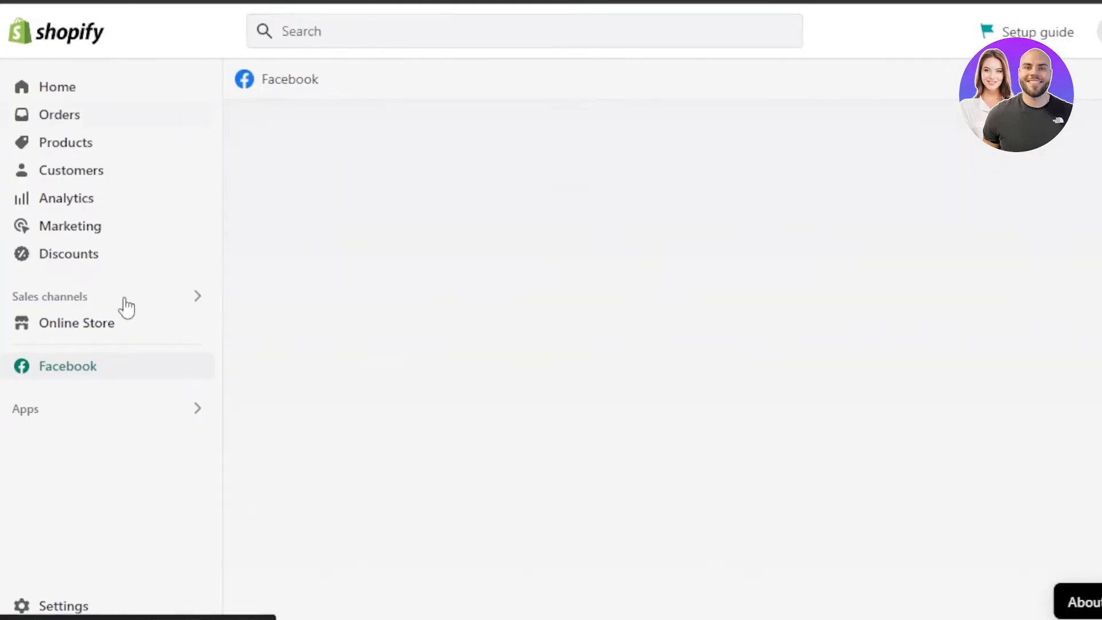
# Return to the Facebook app details in the Shopify settings and view the channel's start page.
pyautogui.click(63, 606)
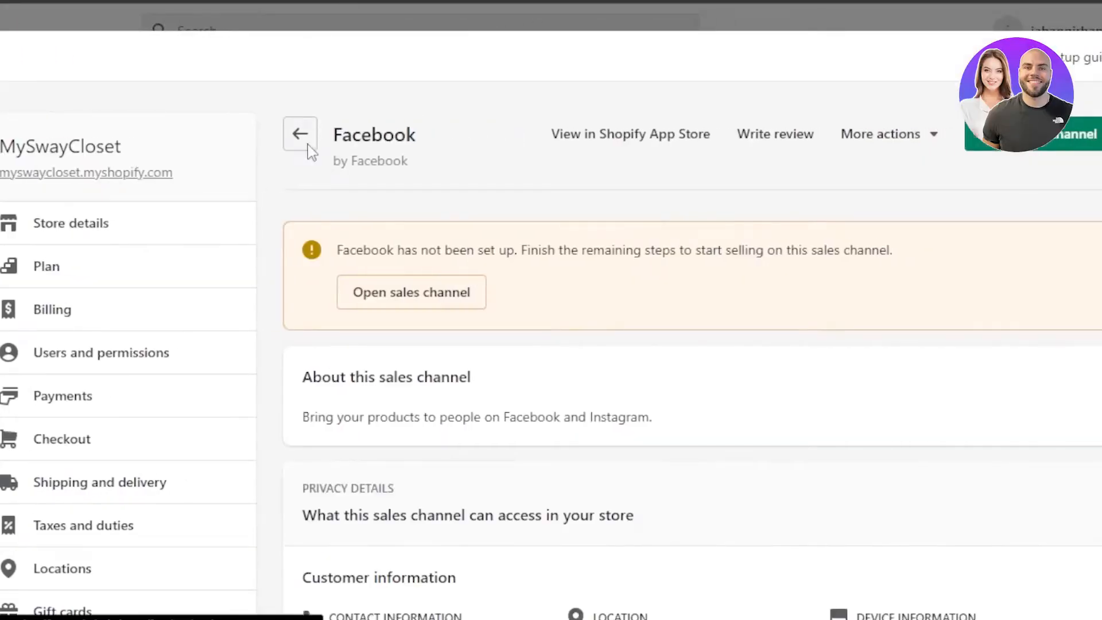
pyautogui.click(308, 145)
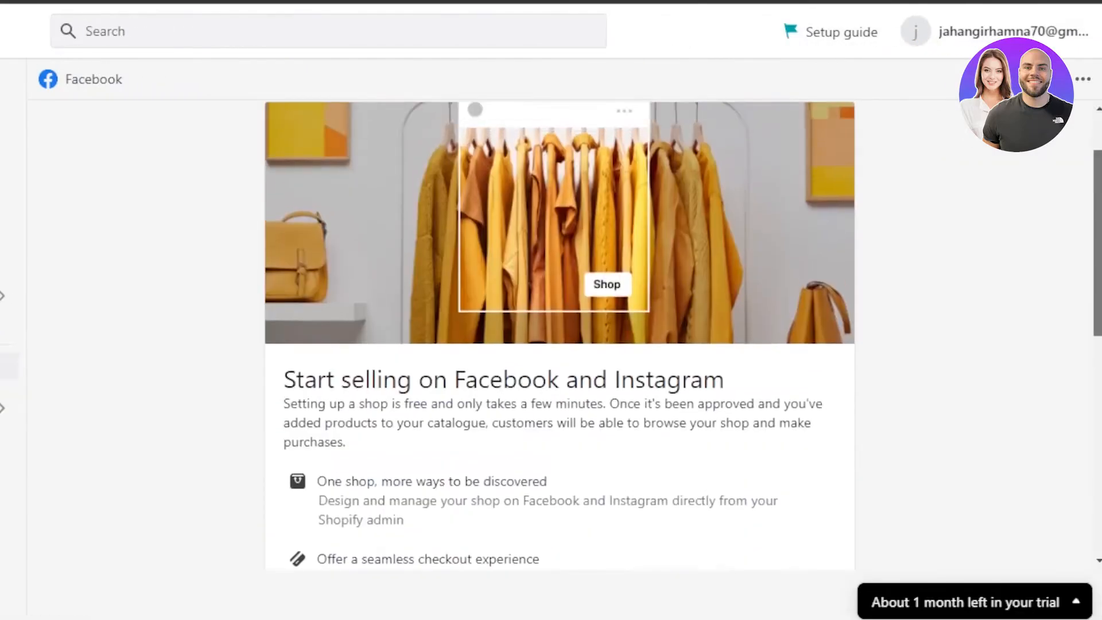
pyautogui.scroll(-6, 560, 333)
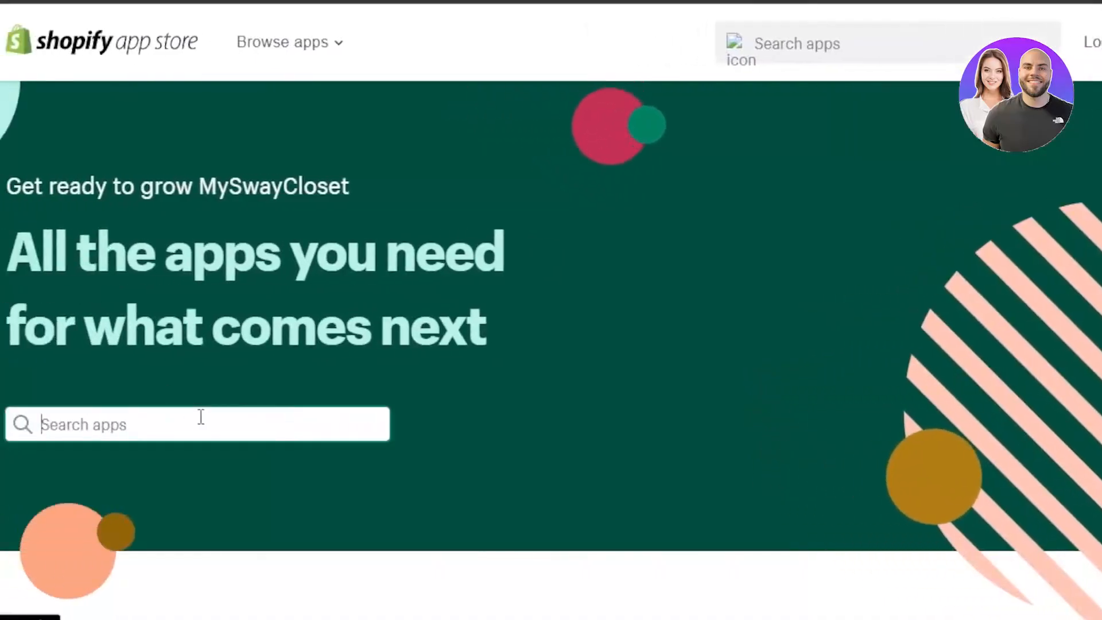
# Search the Shopify App Store for "facebook" and open the Facebook channel app by Shopify.
pyautogui.click(201, 417)
pyautogui.write('f')
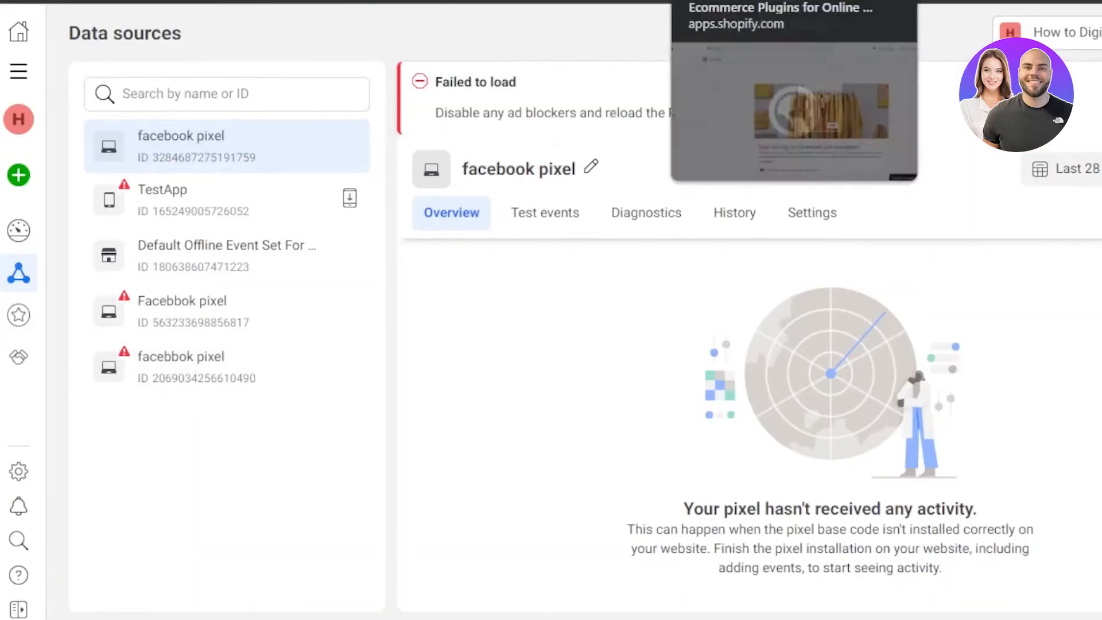
pyautogui.click(723, 1)
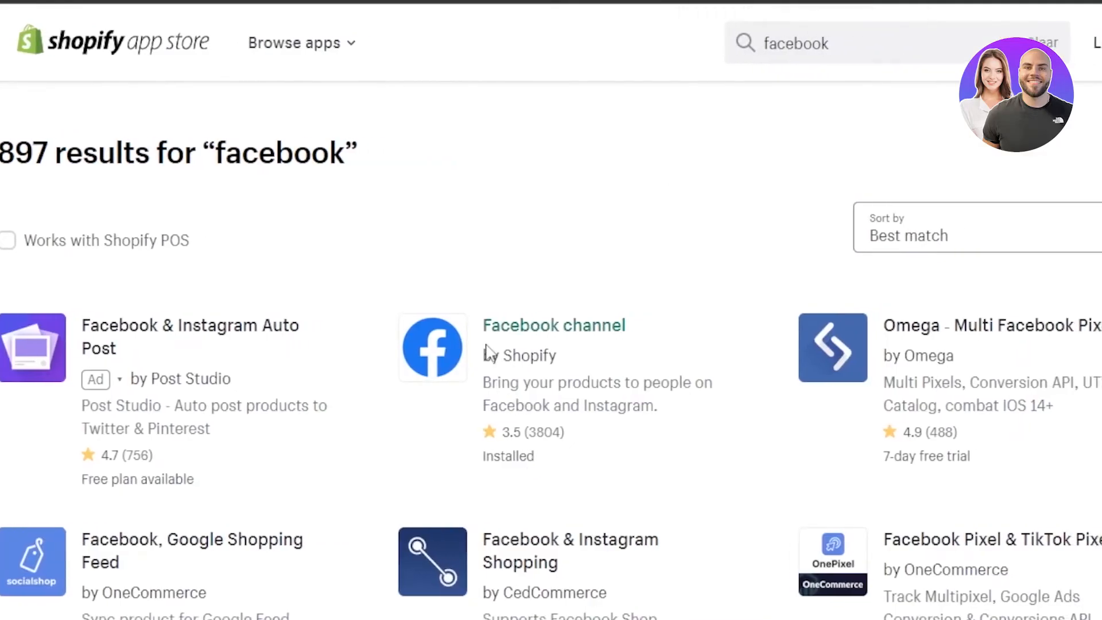
pyautogui.click(488, 350)
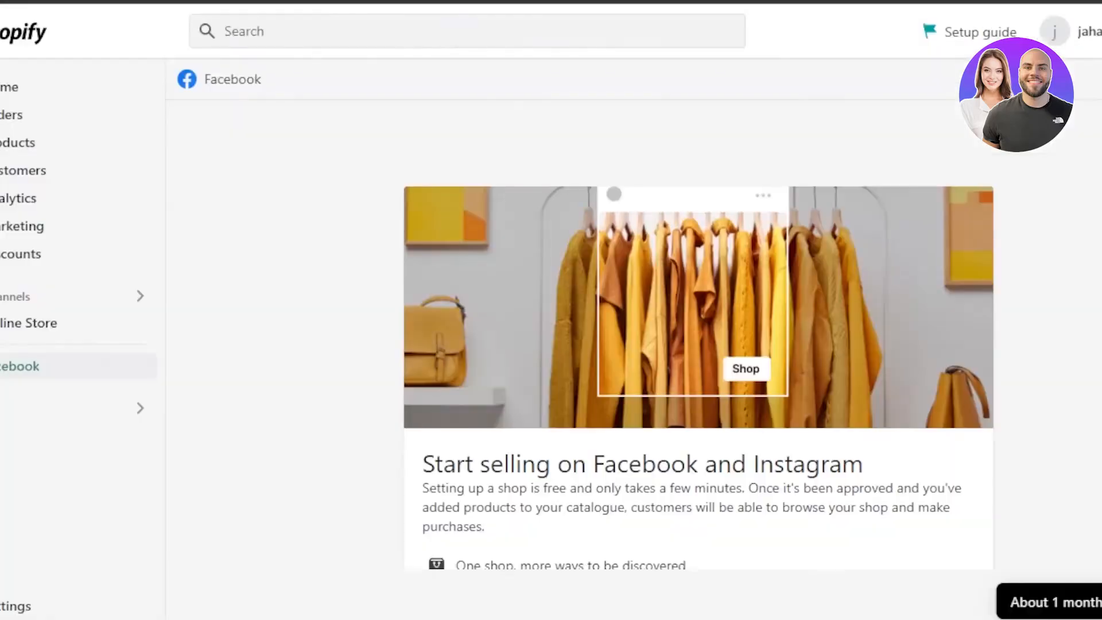
# Look through the Facebook channel page in the Shopify admin for its selling and advertising setup options.
pyautogui.scroll(-8, 728, 420)
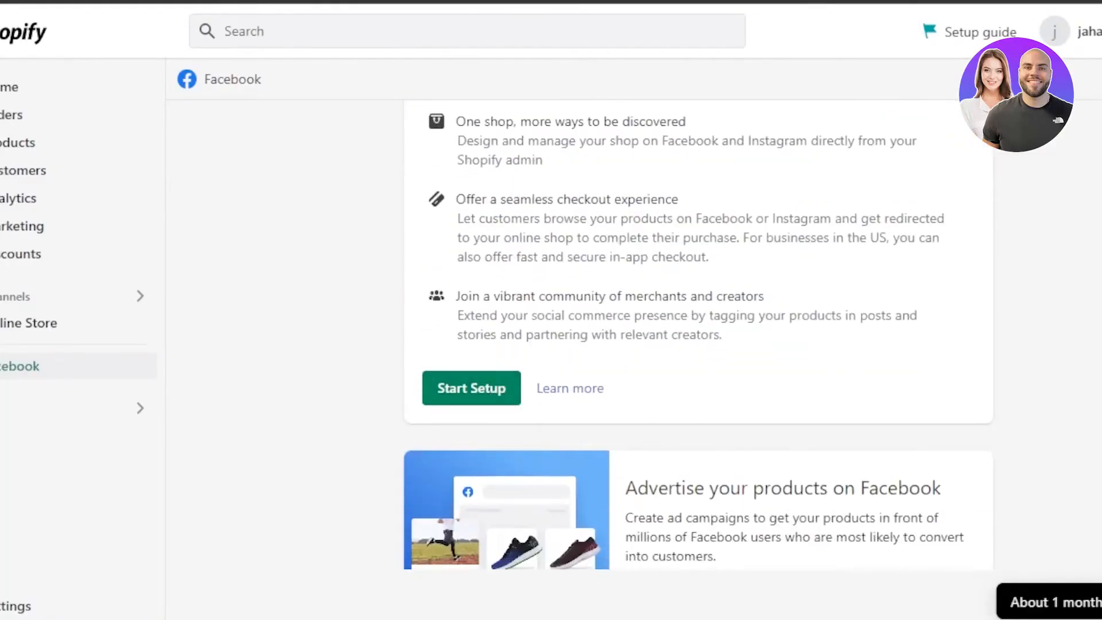
pyautogui.scroll(-3, 698, 344)
pyautogui.scroll(10, 698, 345)
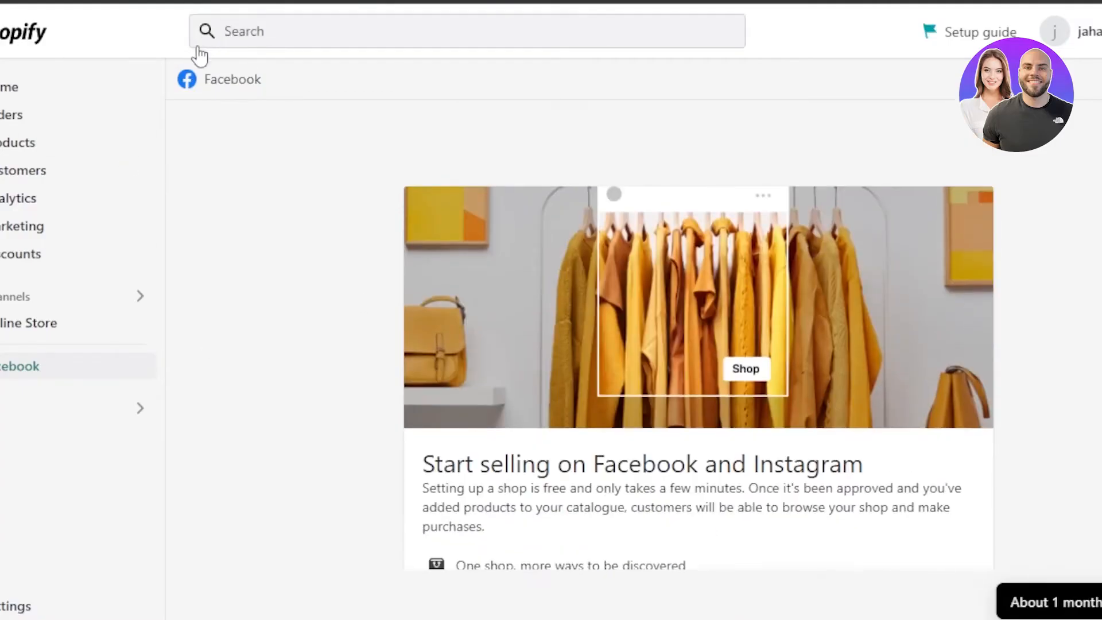
pyautogui.click(56, 99)
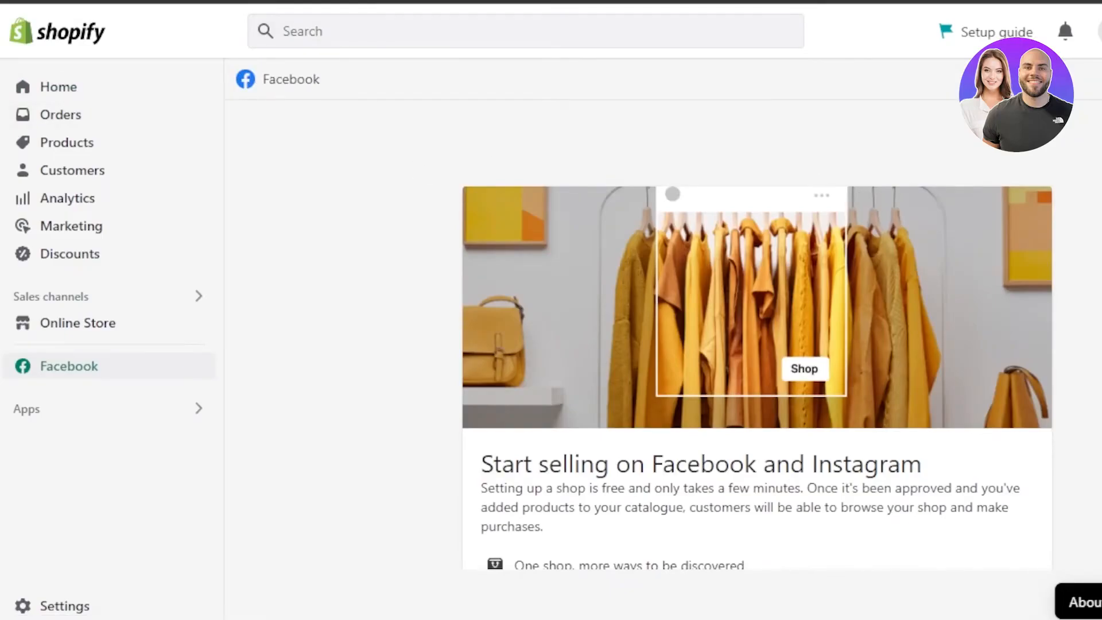
pyautogui.doubleClick(1085, 603)
pyautogui.scroll(-10, 757, 335)
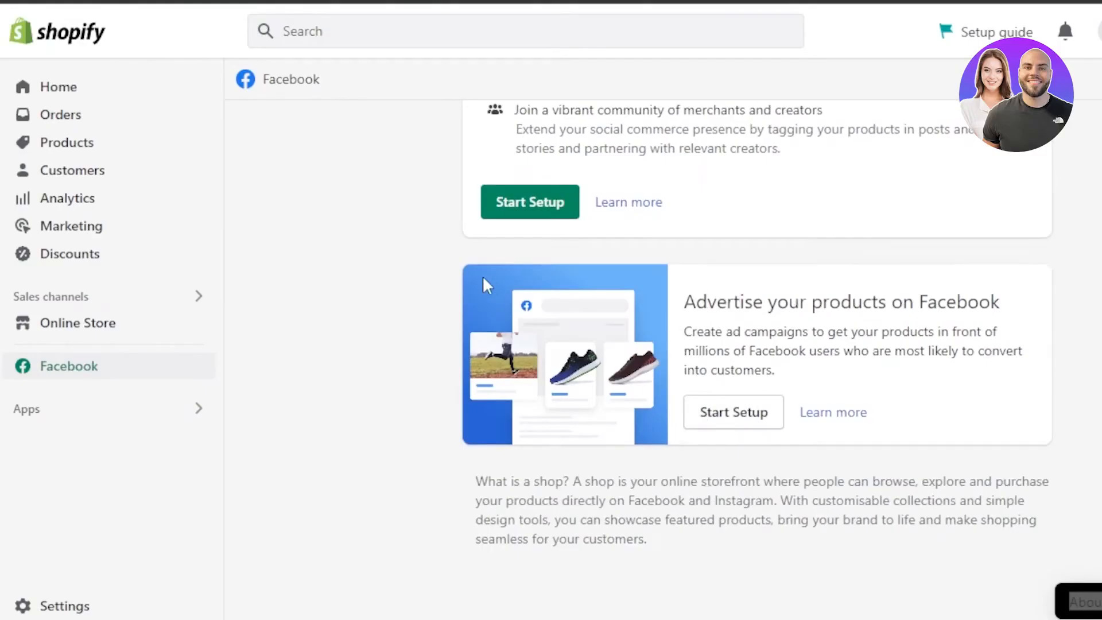
# View the store's product list and reopen the Facebook channel by searching the installed apps for "face".
pyautogui.click(74, 145)
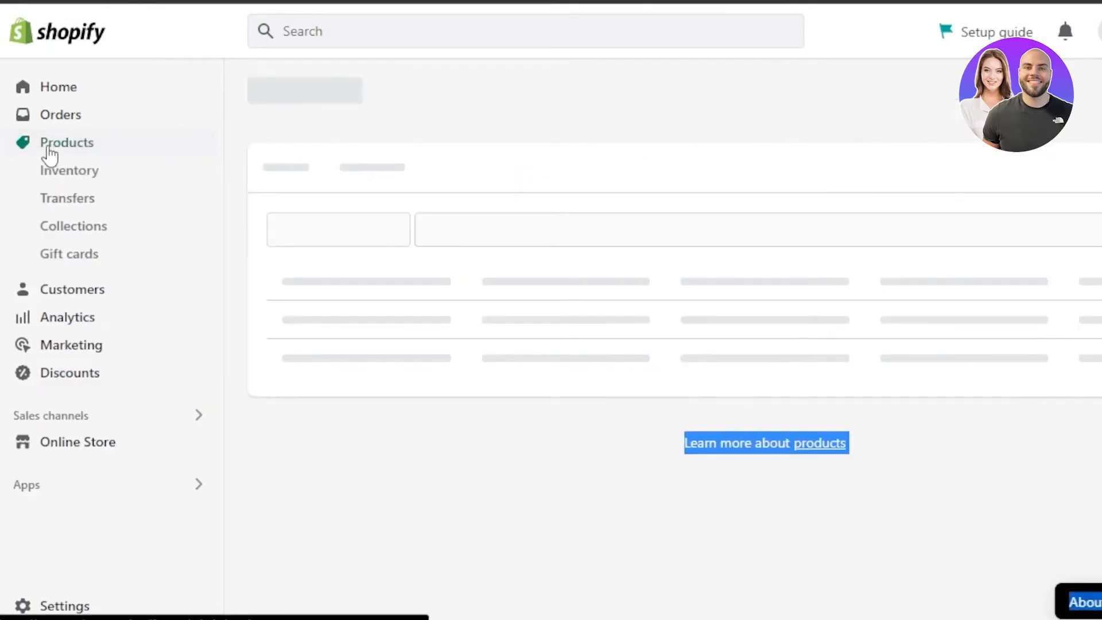
pyautogui.click(576, 479)
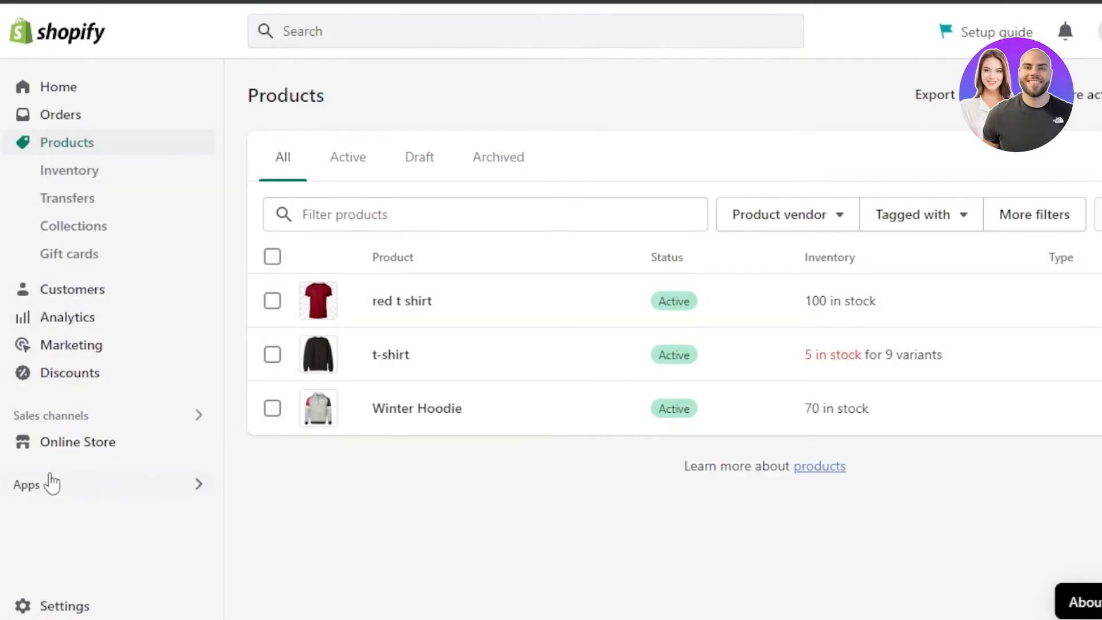
pyautogui.click(42, 489)
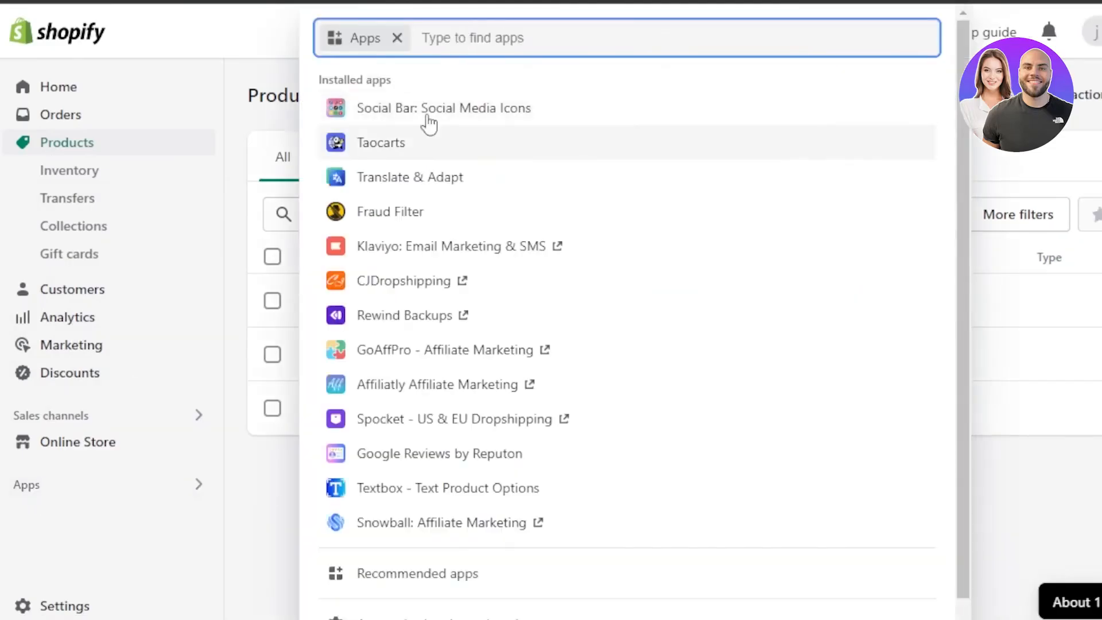
pyautogui.write('face')
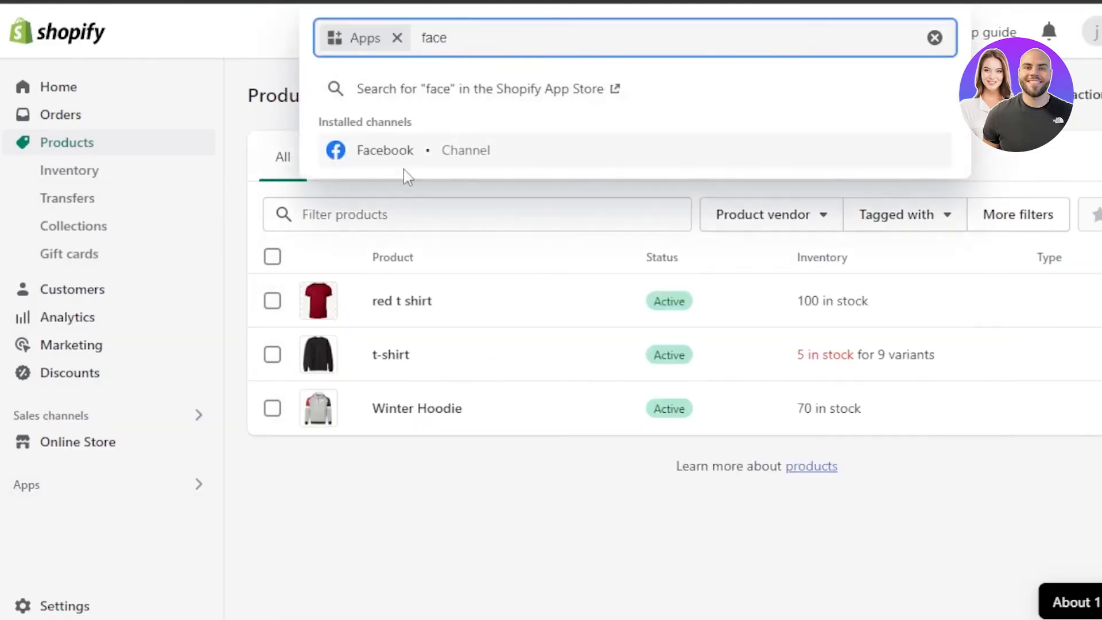
pyautogui.click(387, 160)
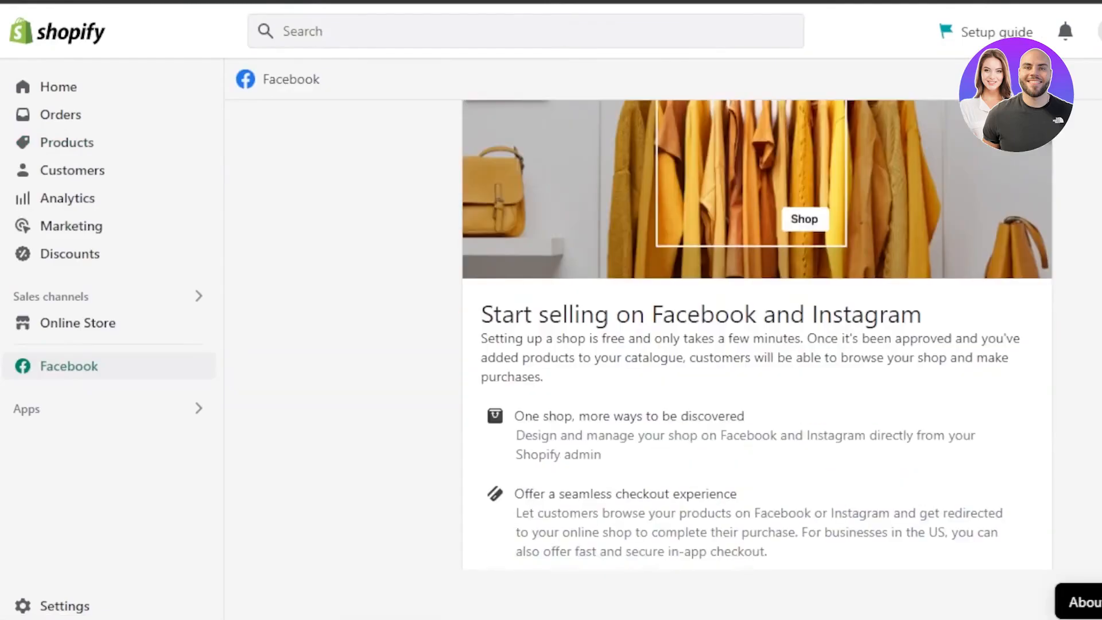
# Examine the Facebook channel's sections on selling on Facebook and Instagram and advertising products on Facebook.
pyautogui.scroll(-6, 384, 160)
pyautogui.scroll(-2, 708, 423)
pyautogui.scroll(6, 708, 423)
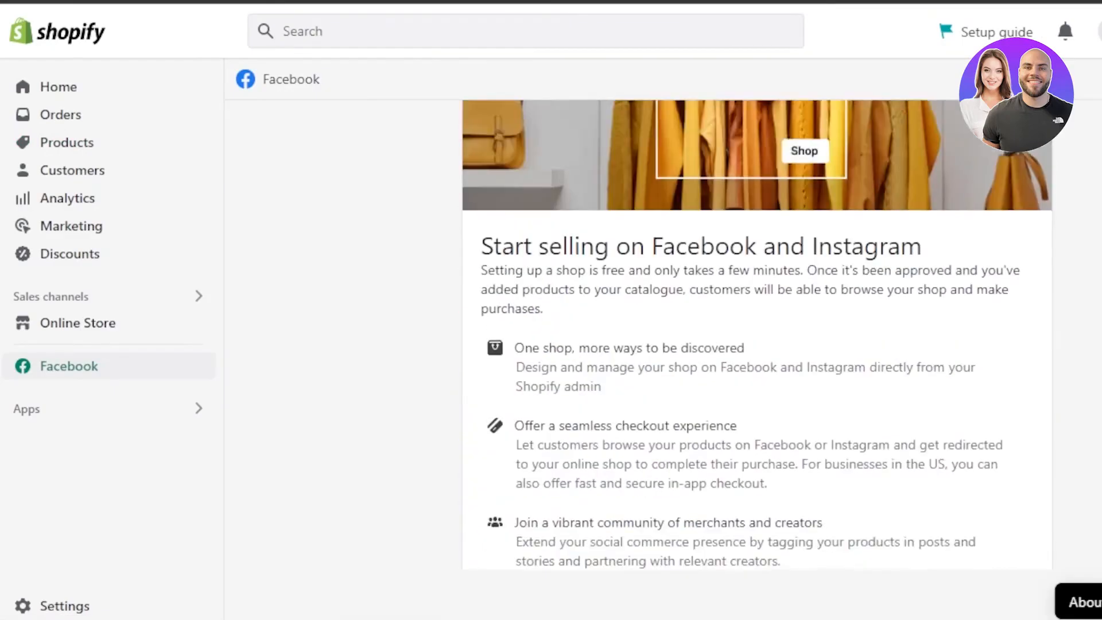
pyautogui.scroll(-6, 708, 423)
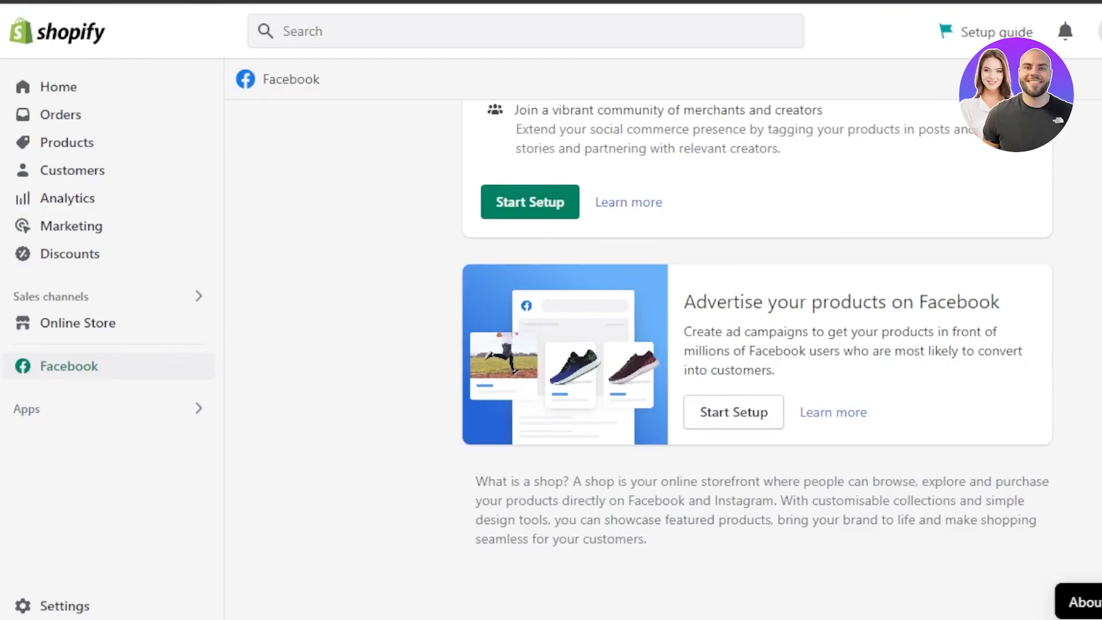
pyautogui.scroll(8, 756, 333)
pyautogui.scroll(-7, 757, 333)
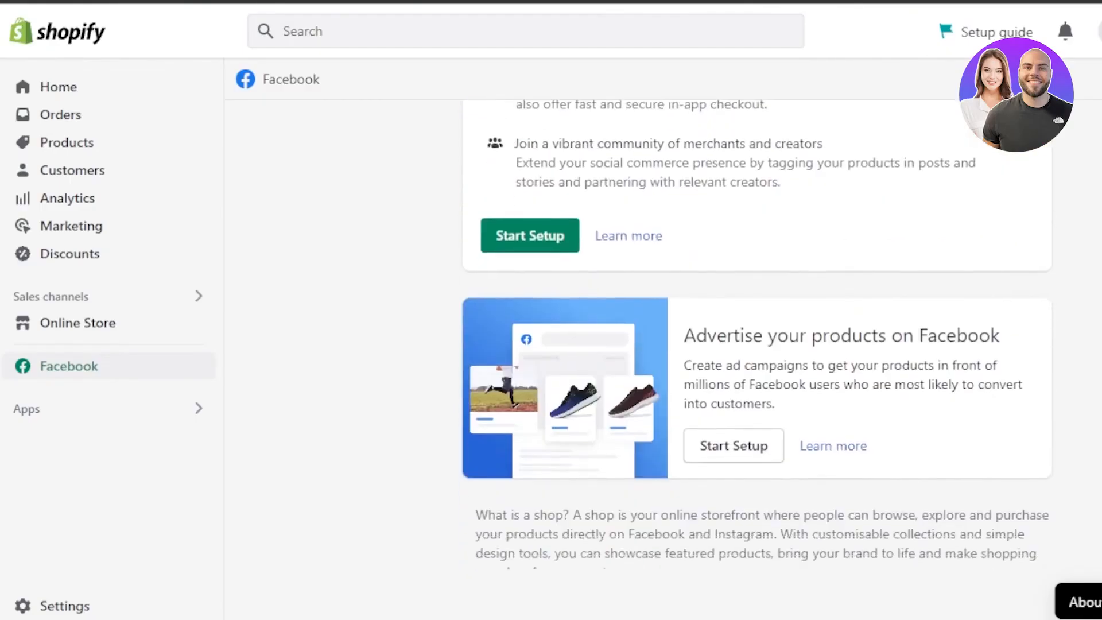
pyautogui.scroll(10, 757, 333)
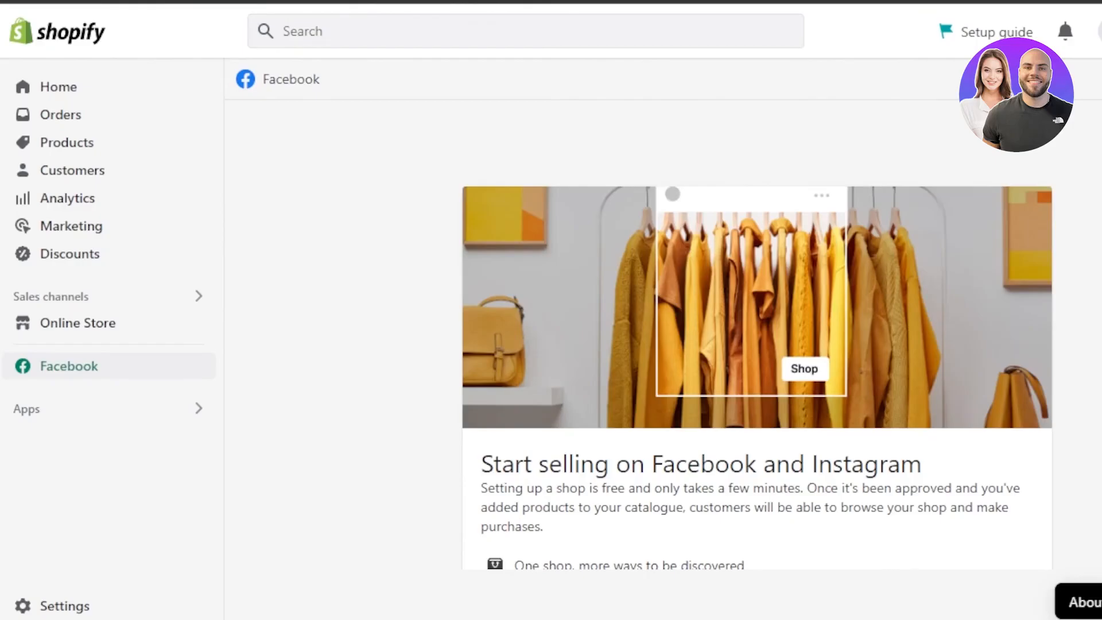
pyautogui.scroll(-7, 756, 333)
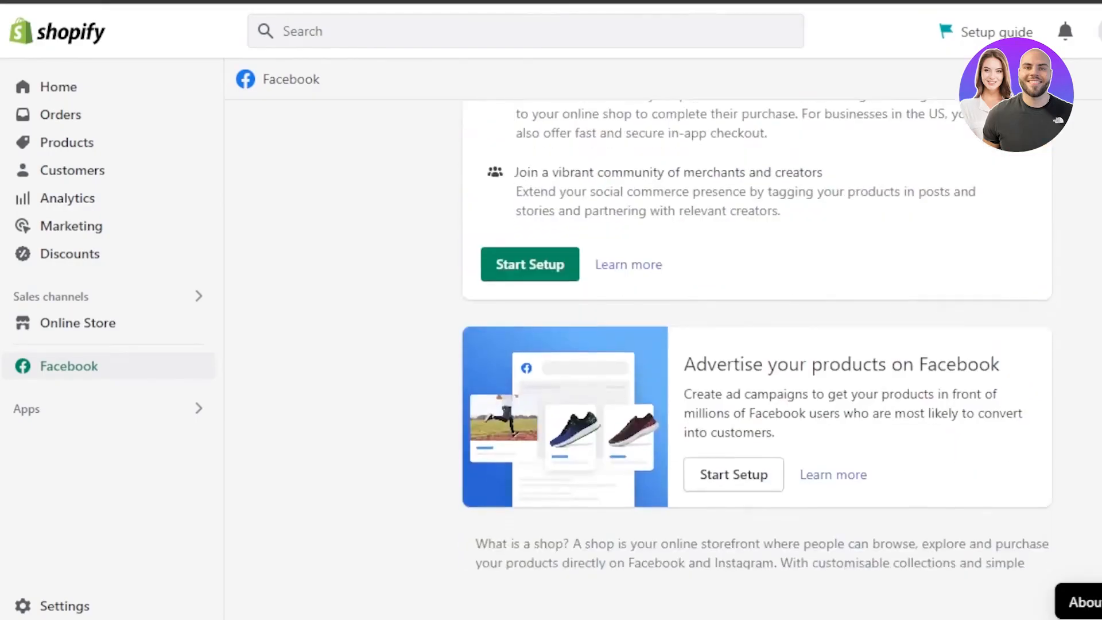
pyautogui.scroll(6, 756, 333)
pyautogui.scroll(1, 756, 333)
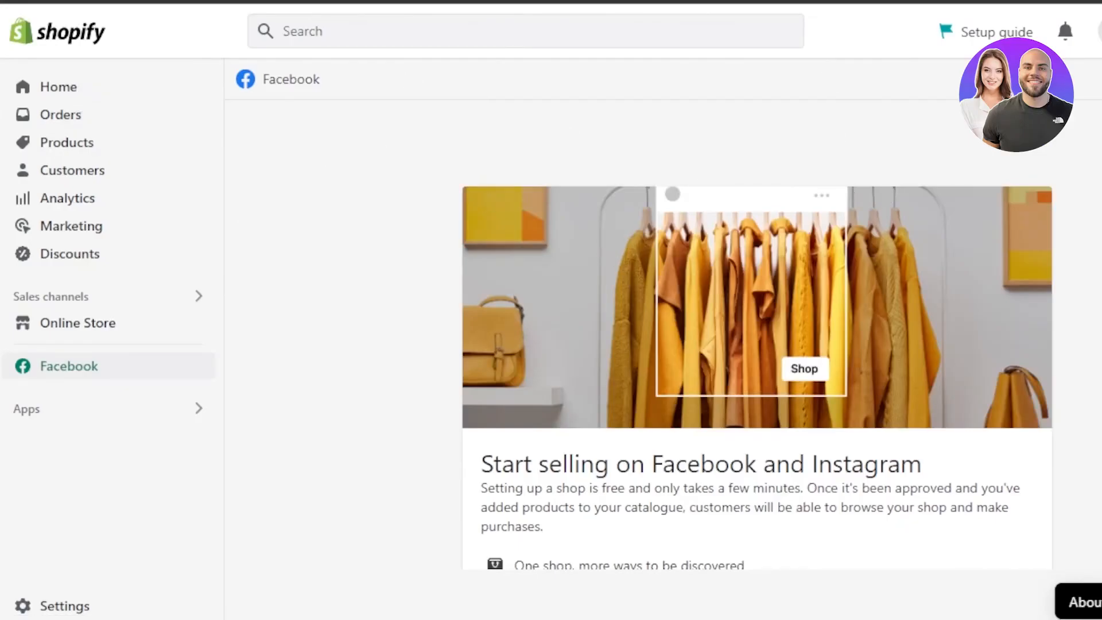
pyautogui.scroll(-8, 757, 333)
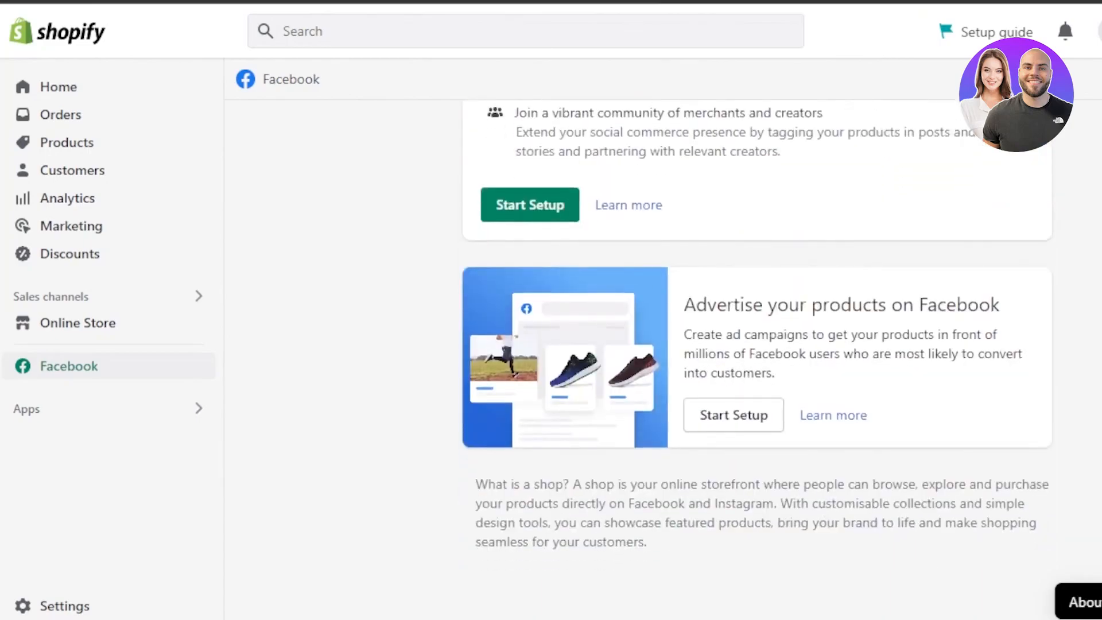
pyautogui.scroll(8, 757, 333)
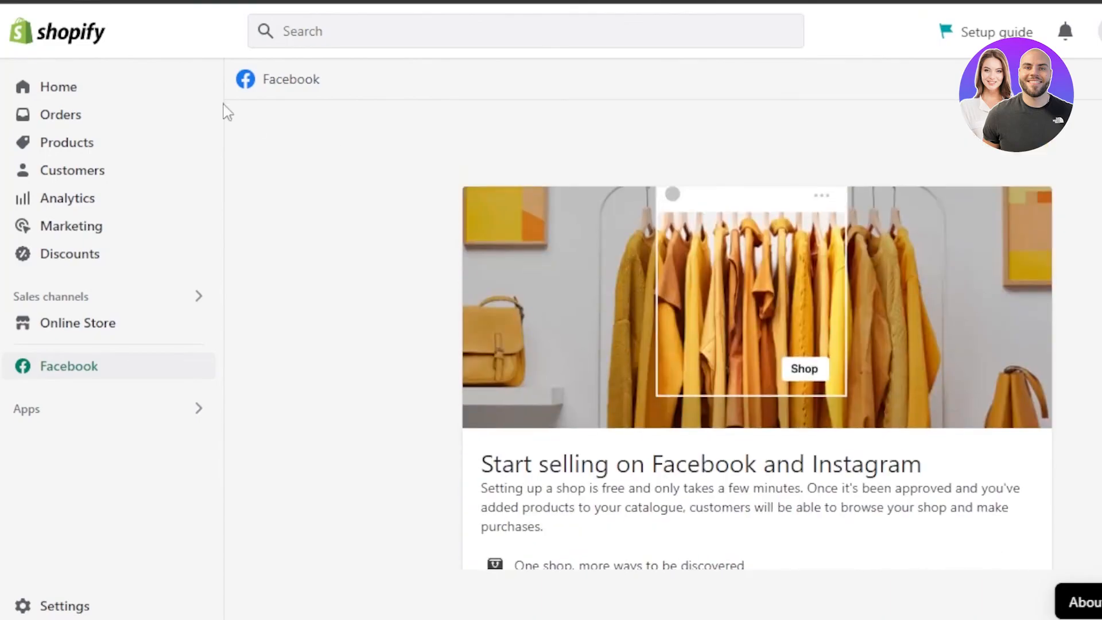